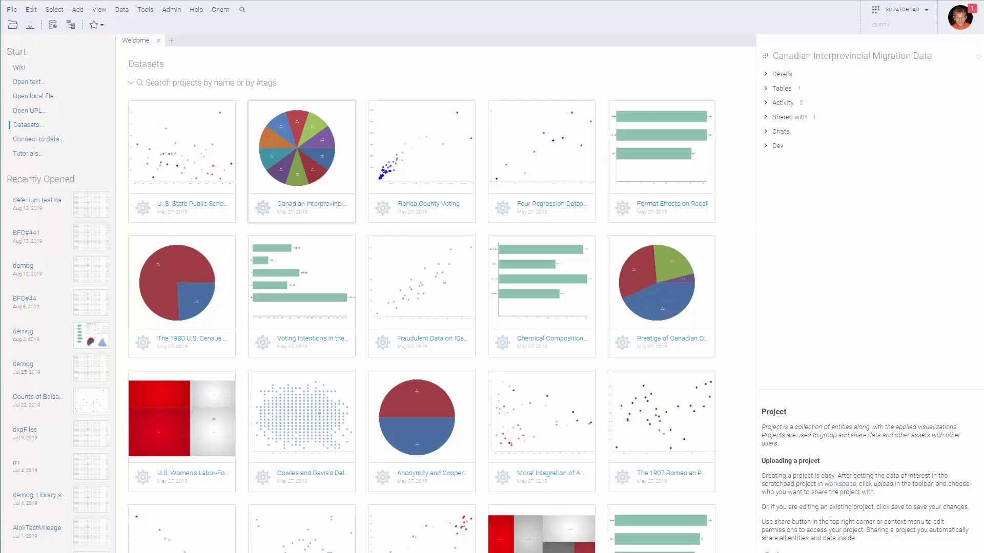
# Drag demog.csv from C:\reddata\data\demo into Datagrok to open it as a 5850-row table.
pyautogui.hotkey('alt', 'Tab')
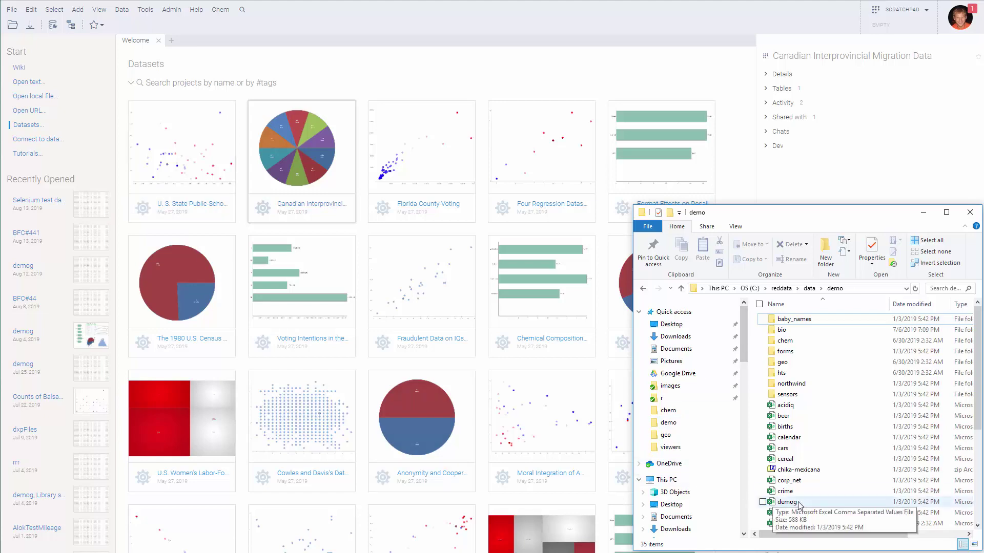
pyautogui.moveTo(787, 502); pyautogui.dragTo(387, 232)
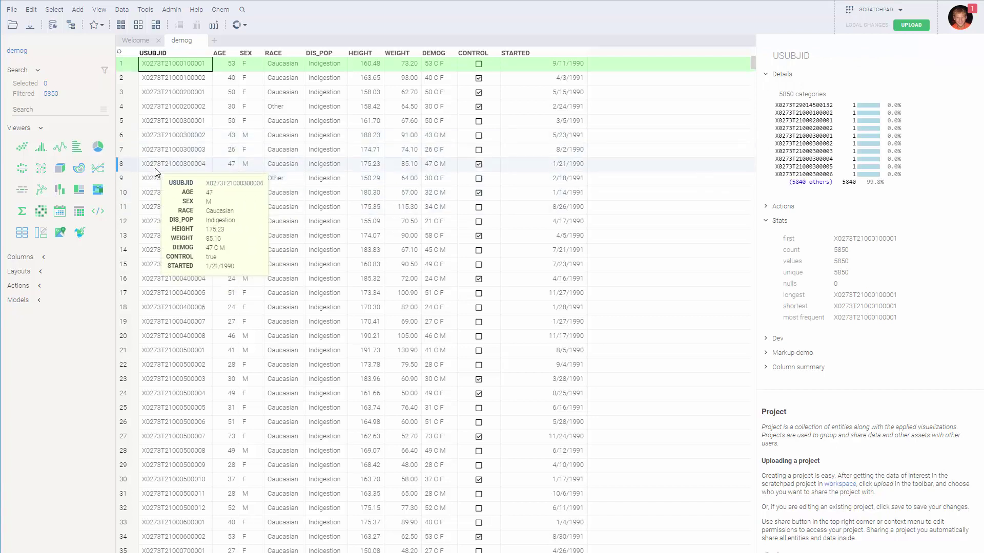
pyautogui.moveTo(132, 56)
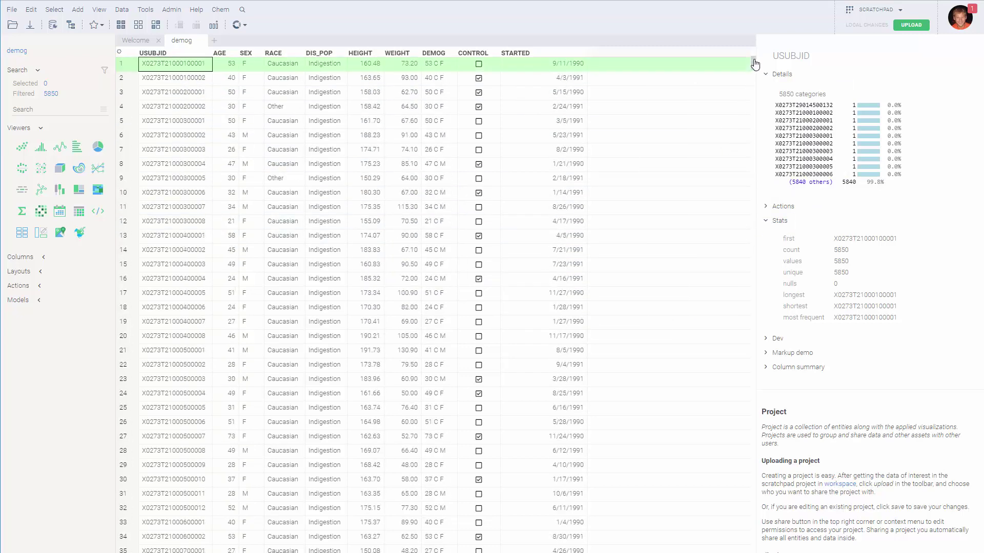
pyautogui.moveTo(754, 66); pyautogui.dragTo(753, 294)
pyautogui.moveTo(736, 330); pyautogui.dragTo(752, 50)
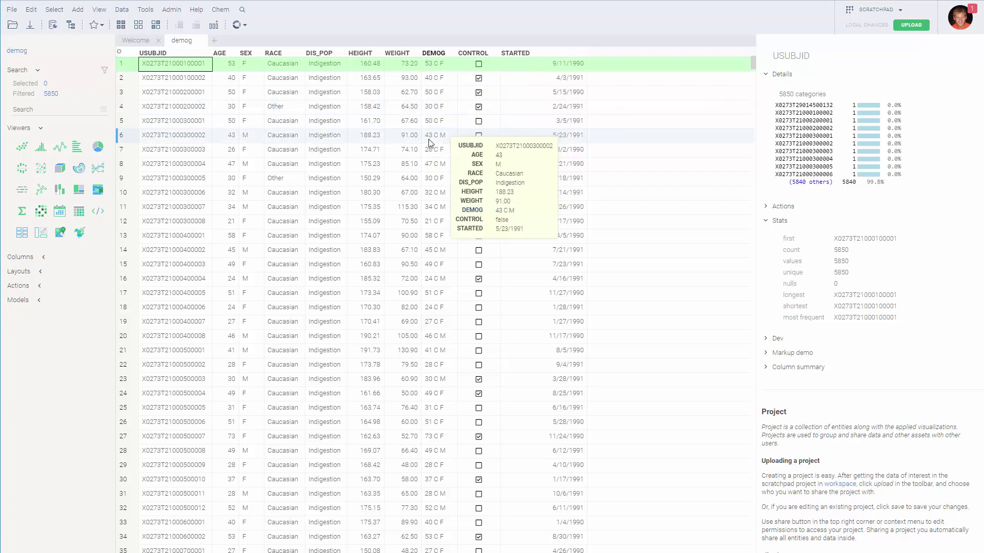
# View WEIGHT, RACE and AGE column stats, ending on AGE (68 unique, range 18–89, mean 45.69).
pyautogui.click(401, 54)
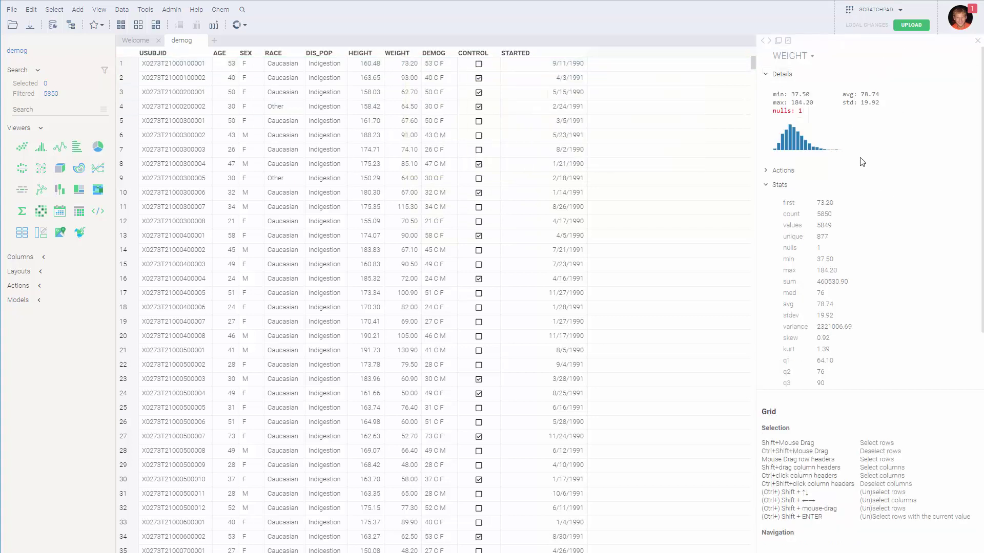
pyautogui.click(784, 74)
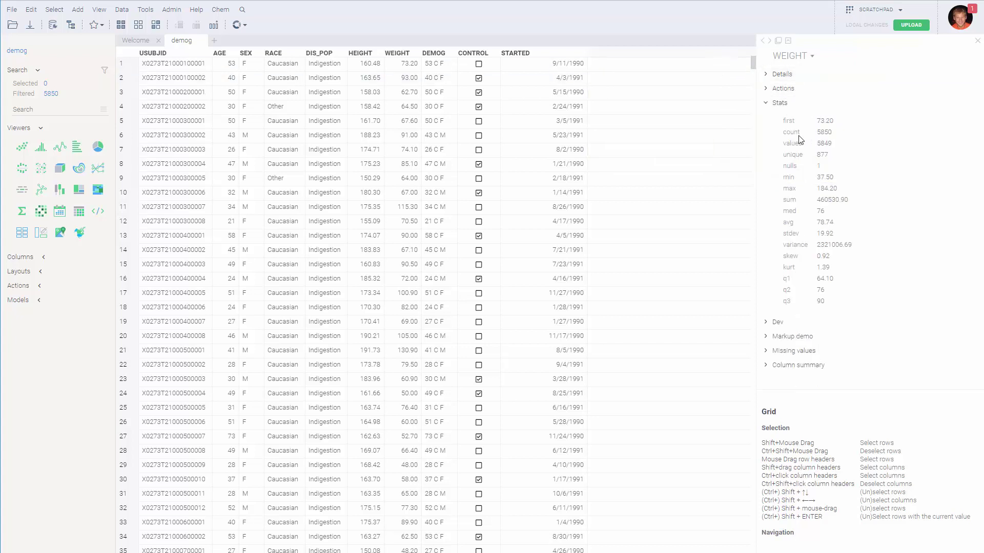
pyautogui.click(784, 74)
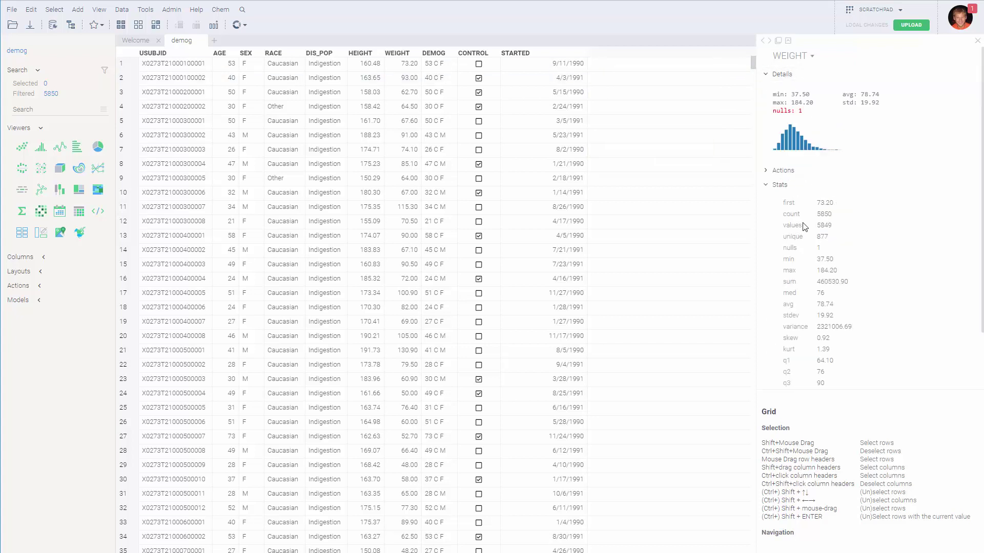
pyautogui.click(274, 54)
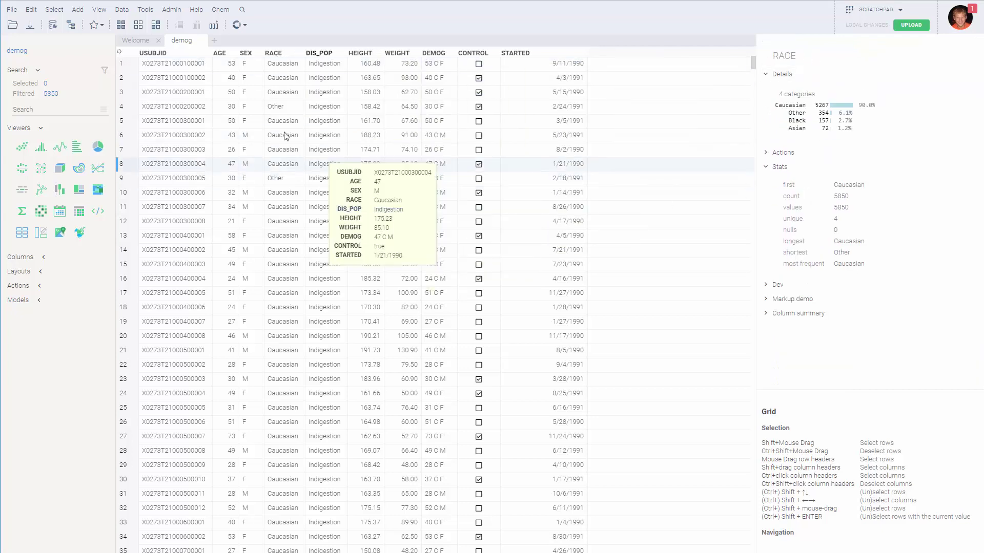
pyautogui.click(221, 53)
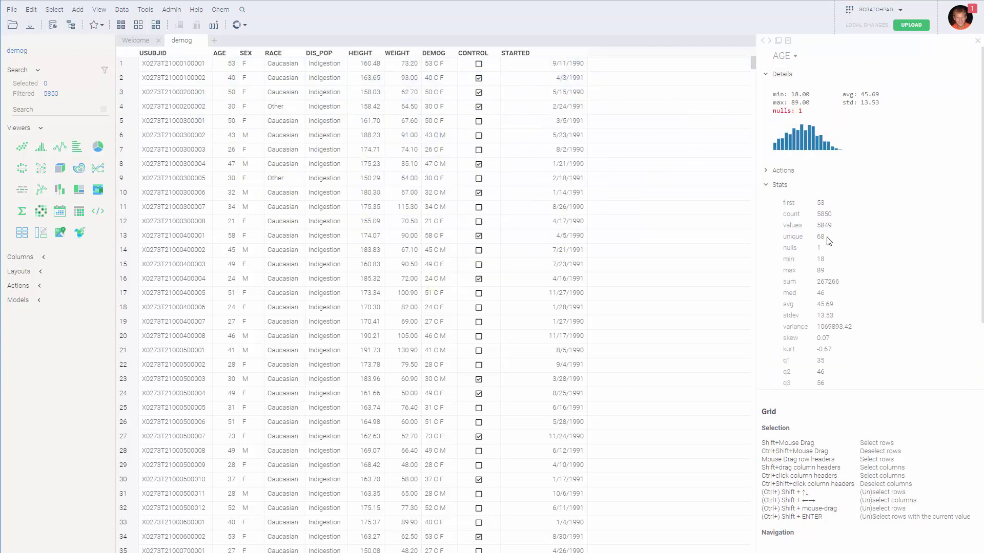
pyautogui.scroll(-2, 829, 241)
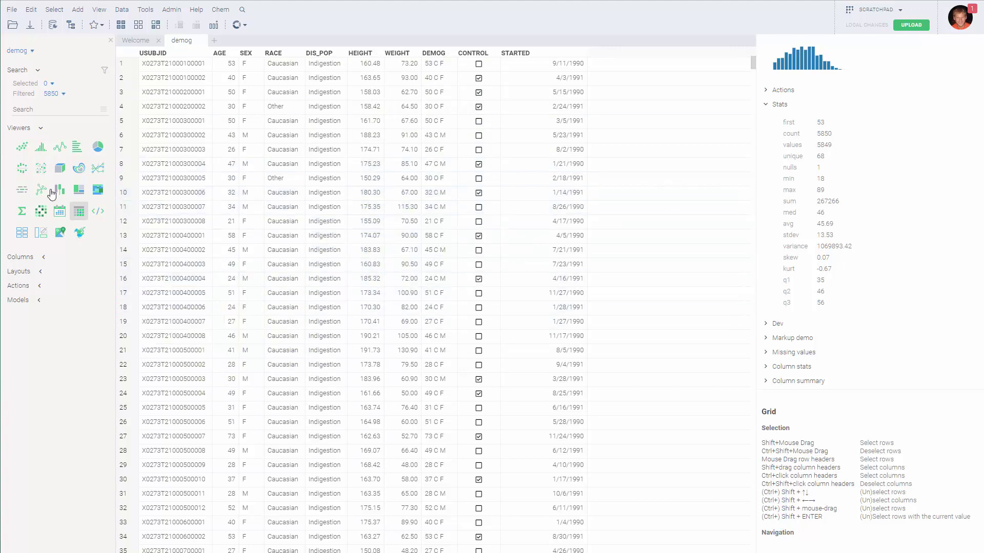
# Add a HEIGHT-versus-WEIGHT scatter plot and choose the column that colours its points.
pyautogui.click(23, 148)
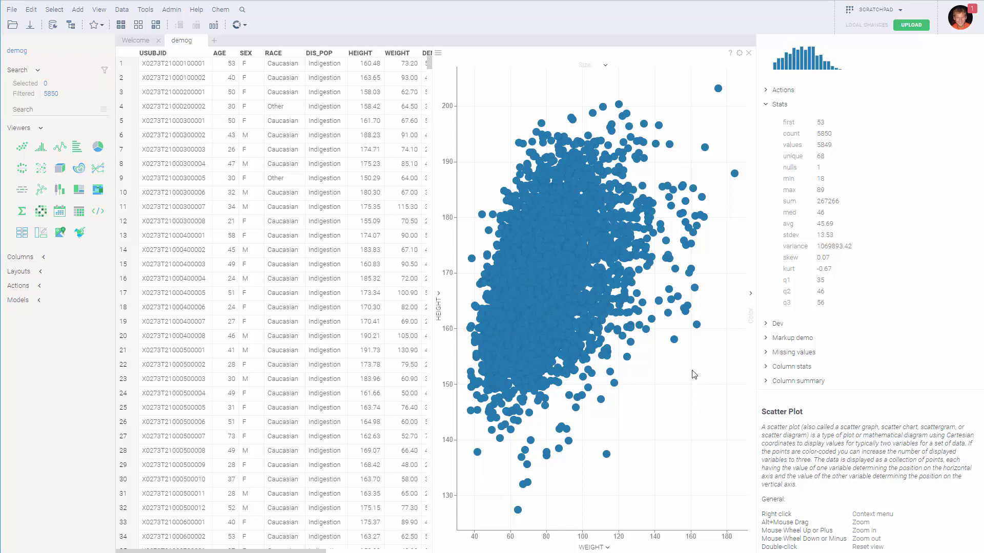
pyautogui.click(750, 316)
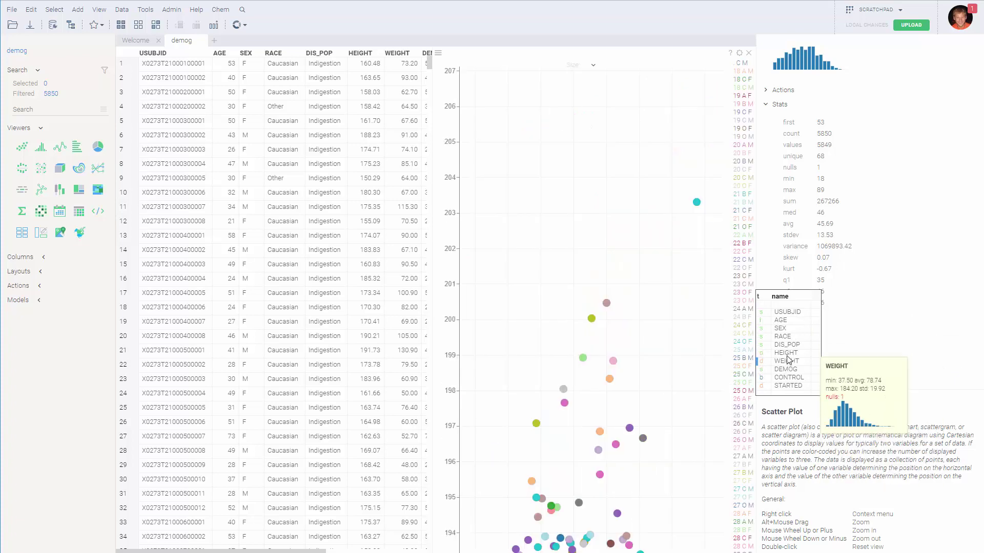
# Colour the scatter points by SEX, size them by AGE, and keep HEIGHT on the Y axis.
pyautogui.click(788, 329)
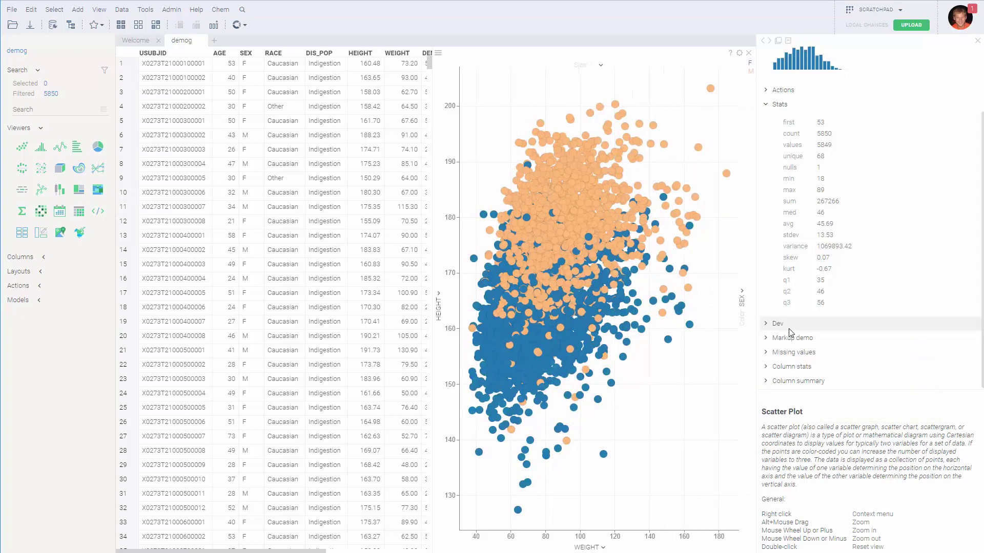
pyautogui.click(598, 65)
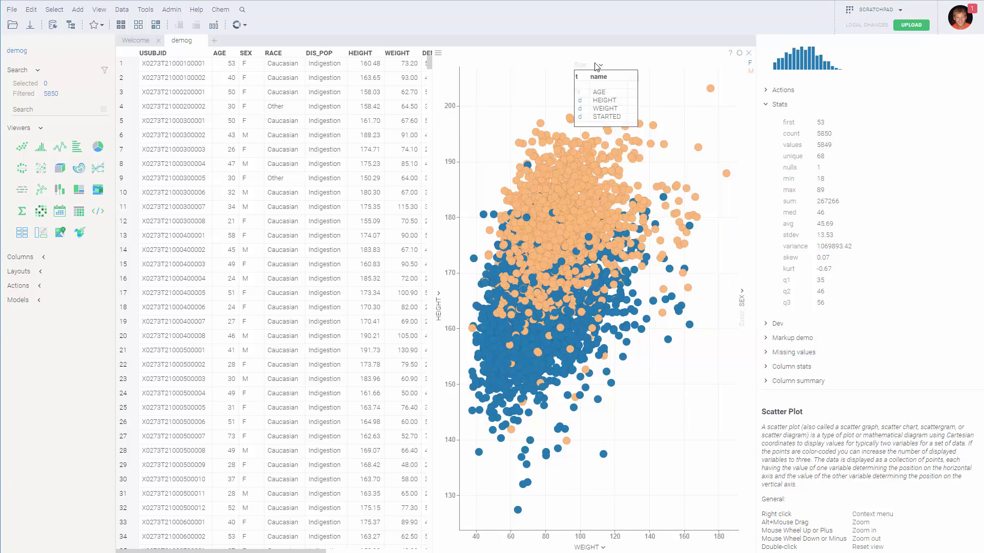
pyautogui.click(605, 95)
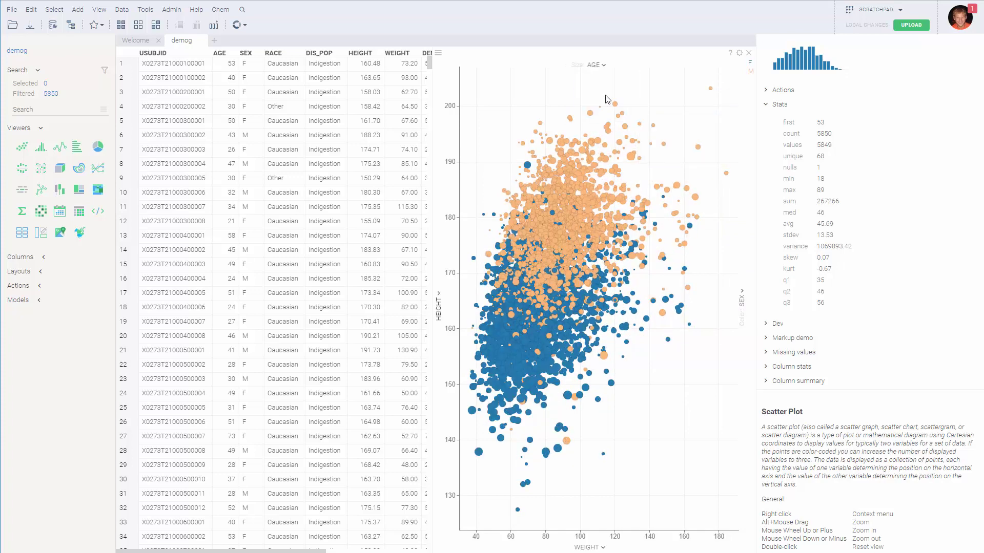
pyautogui.click(438, 311)
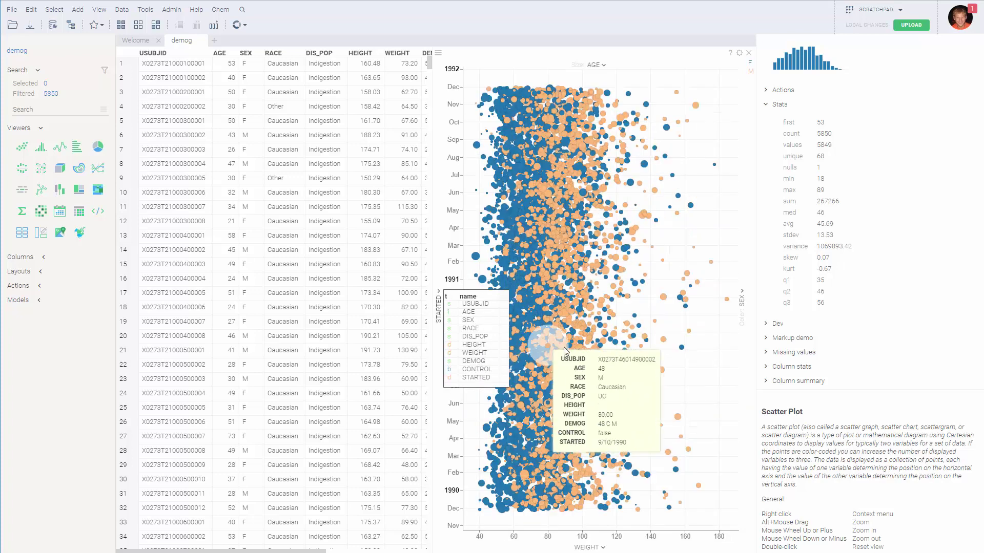
pyautogui.click(473, 345)
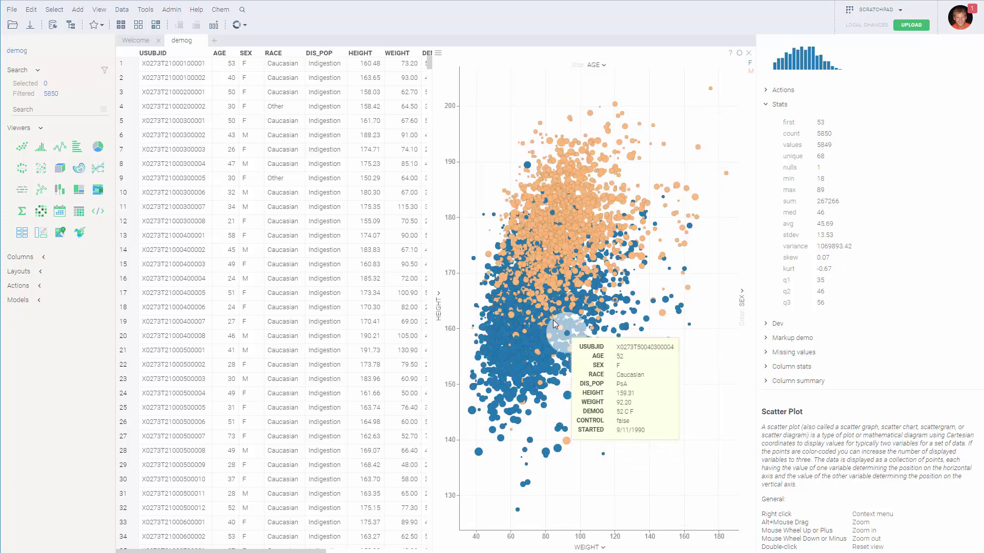
# Zoom into the plot, reset the view, and click points to locate their rows, ending on row 5820.
pyautogui.scroll(5, 550, 316)
pyautogui.scroll(5, 581, 296)
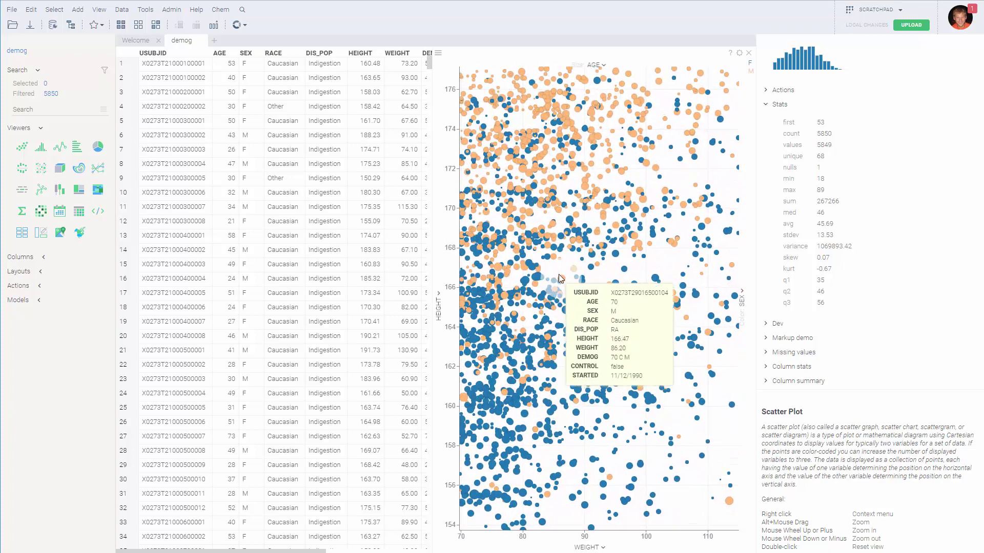
pyautogui.doubleClick(558, 266)
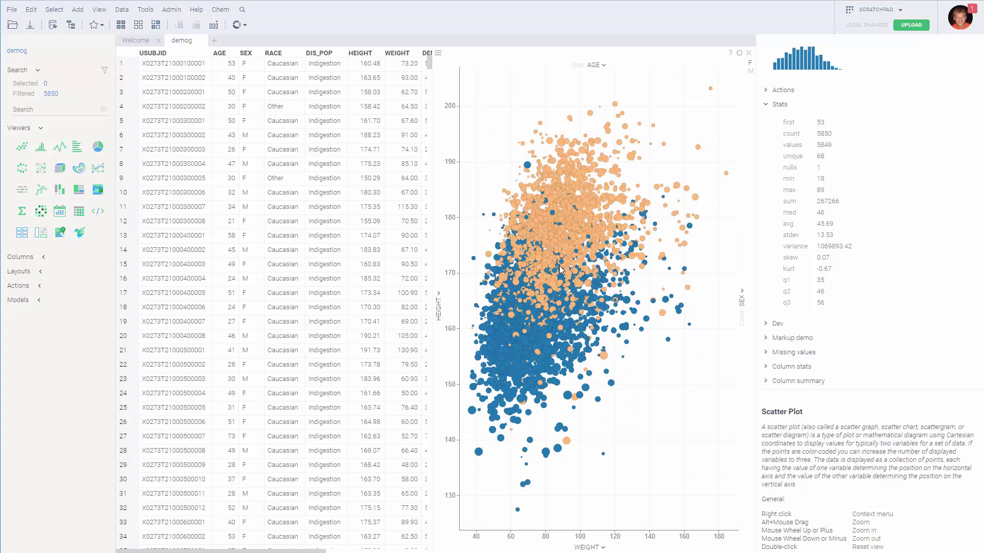
pyautogui.moveTo(531, 256)
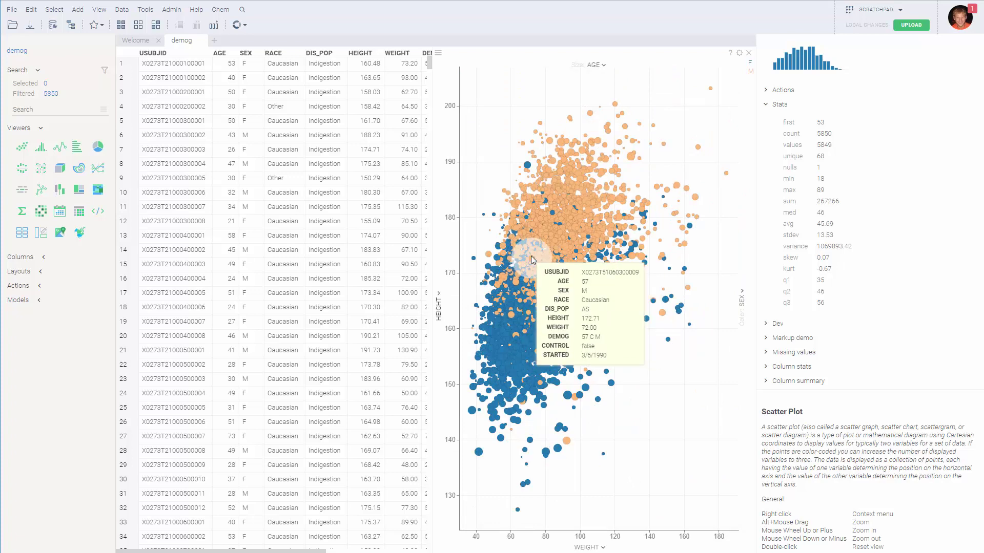
pyautogui.click(531, 259)
pyautogui.click(552, 242)
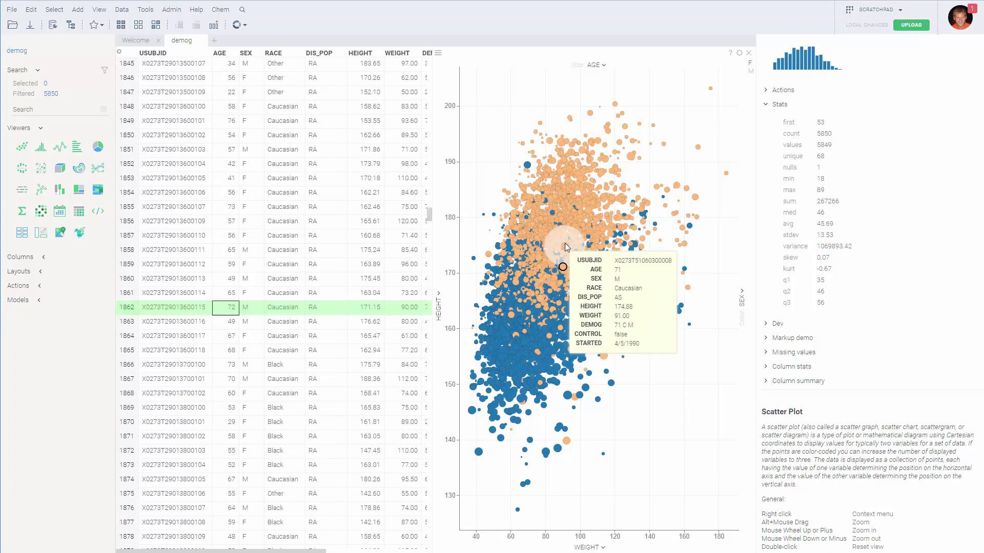
pyautogui.click(559, 233)
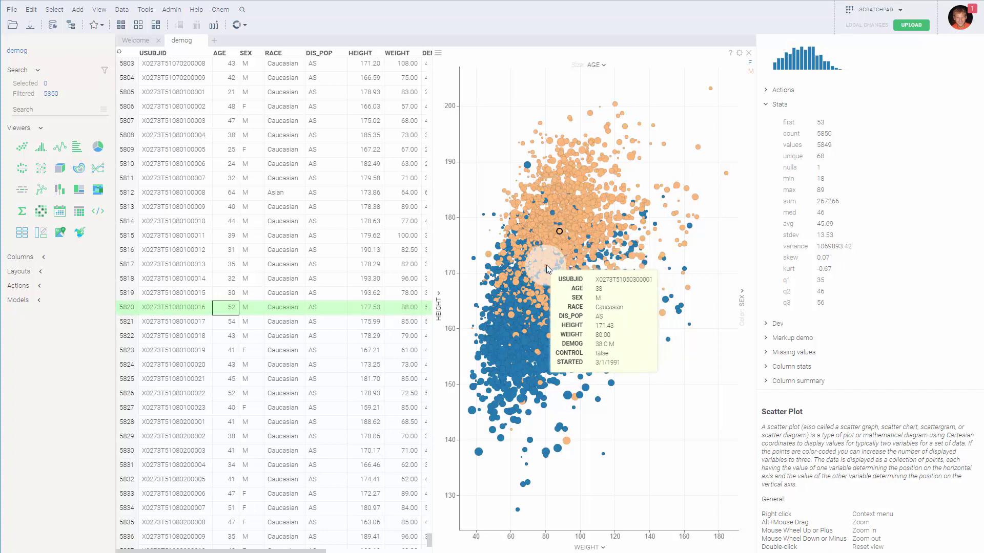
pyautogui.click(228, 250)
pyautogui.click(256, 165)
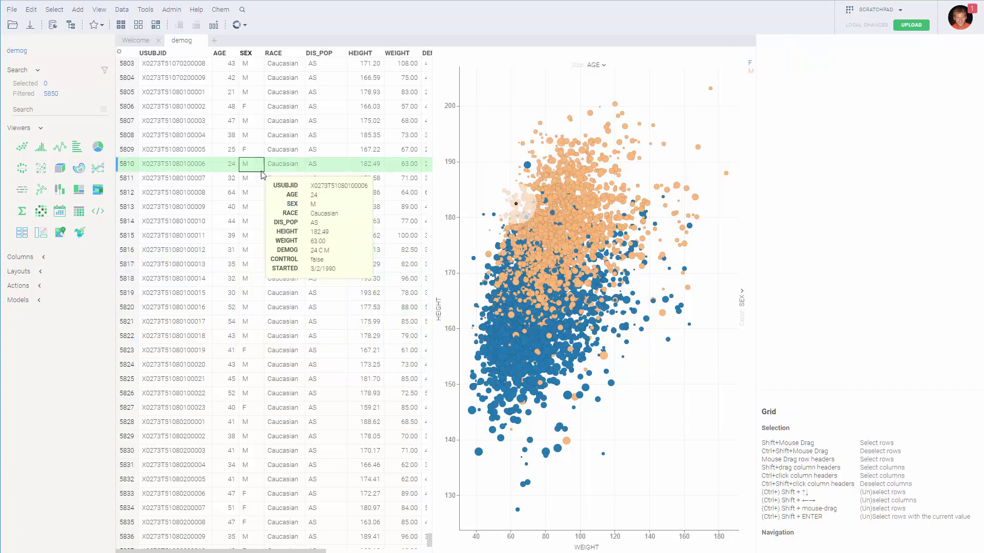
pyautogui.click(250, 313)
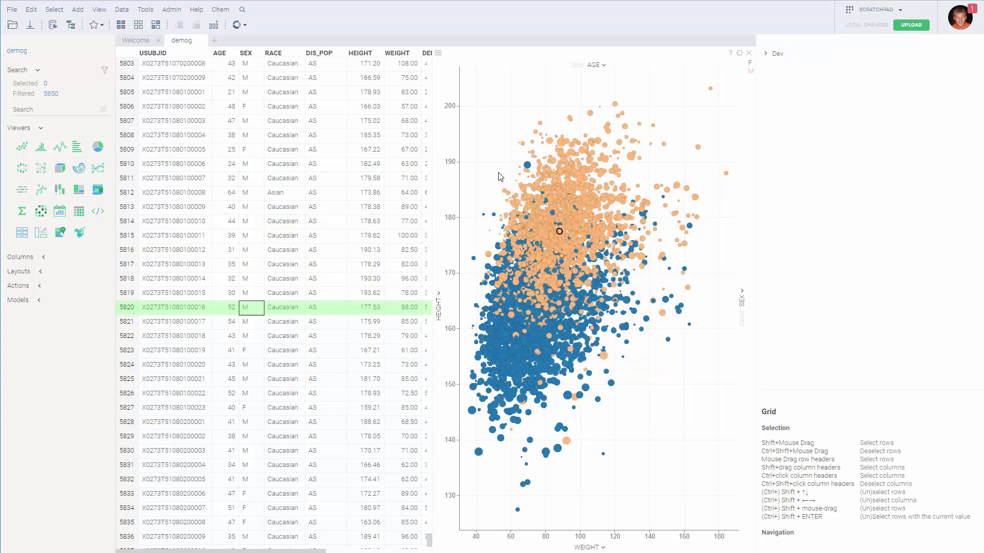
# Rectangle-select the cluster of taller points in the scatter plot, then return to the grid's top.
pyautogui.moveTo(498, 173); pyautogui.dragTo(631, 266)
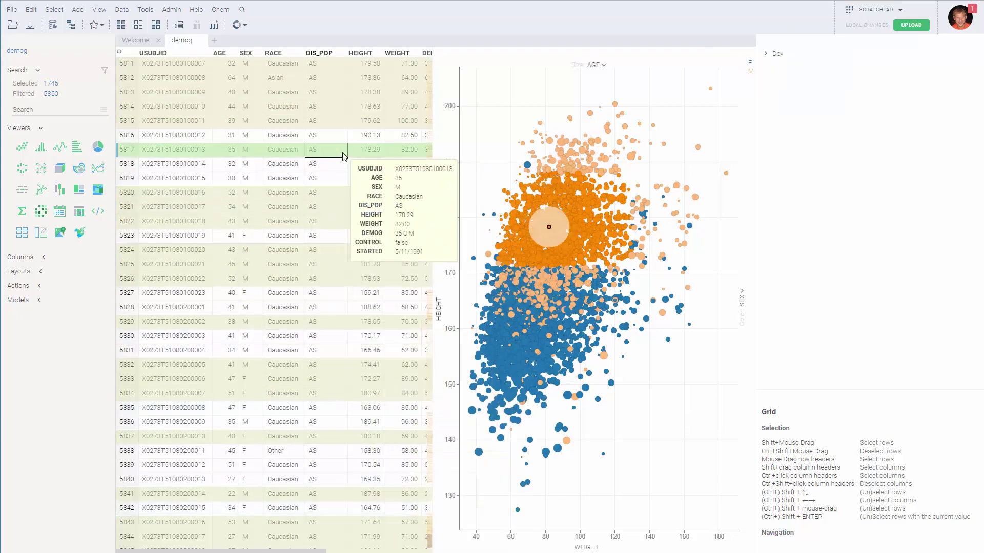
pyautogui.click(343, 154)
pyautogui.hotkey('ctrl', 'Home')
# Select grid rows 1403 through 1425, 23 rows in total.
pyautogui.moveTo(430, 63); pyautogui.dragTo(412, 176)
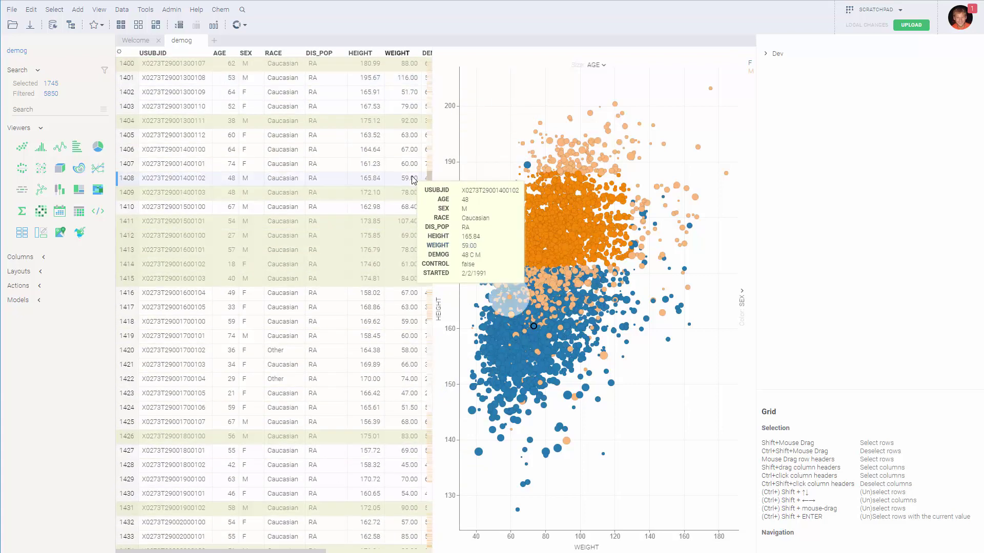
pyautogui.moveTo(129, 106); pyautogui.dragTo(121, 379)
pyautogui.moveTo(121, 457); pyautogui.dragTo(111, 434)
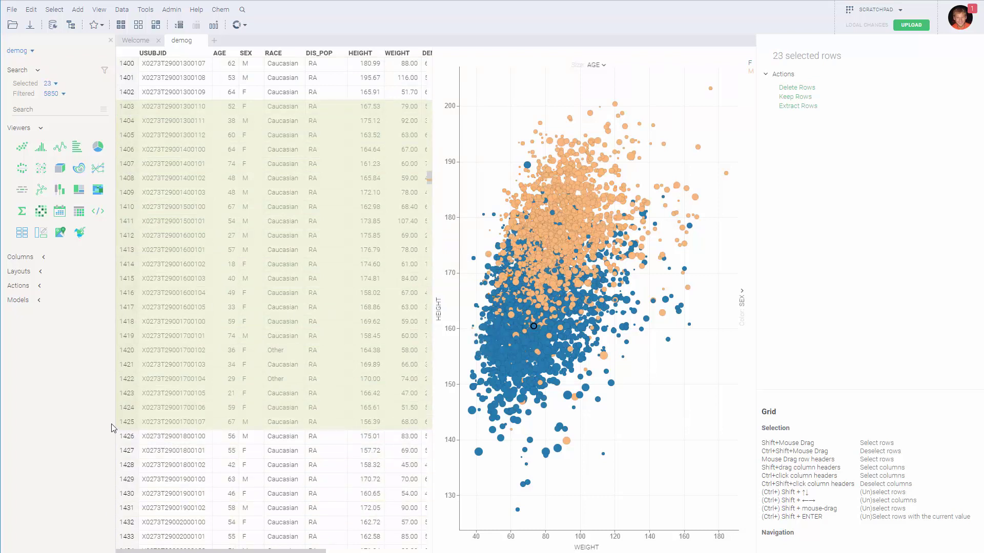
# Add an AGE histogram and a DIS_POP pie chart, then select rows across a range of AGE bins.
pyautogui.click(41, 150)
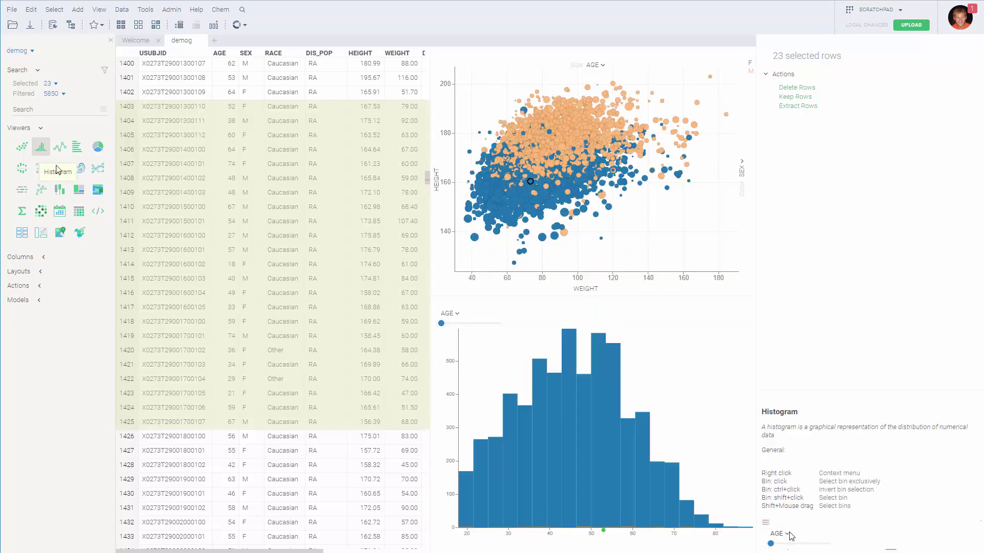
pyautogui.click(98, 148)
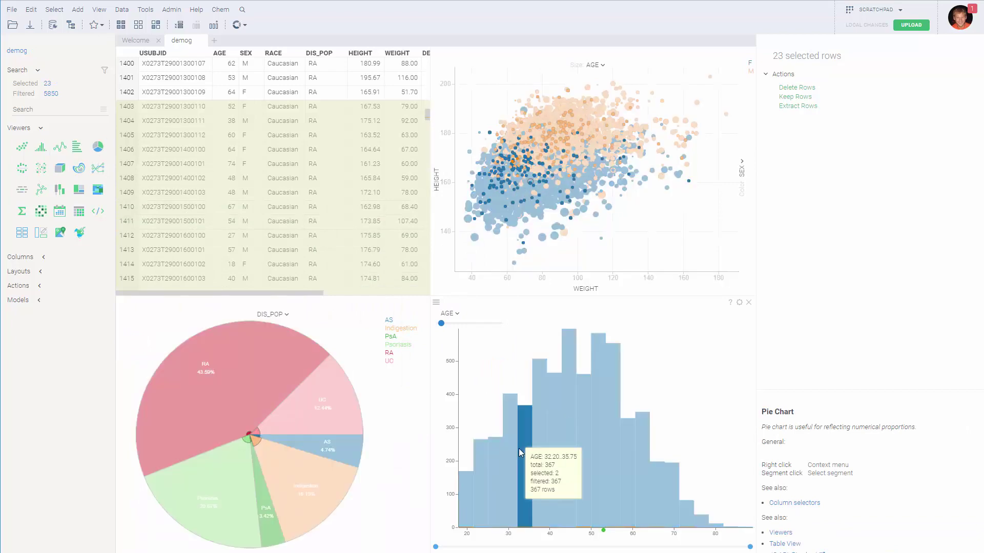
pyautogui.moveTo(545, 463)
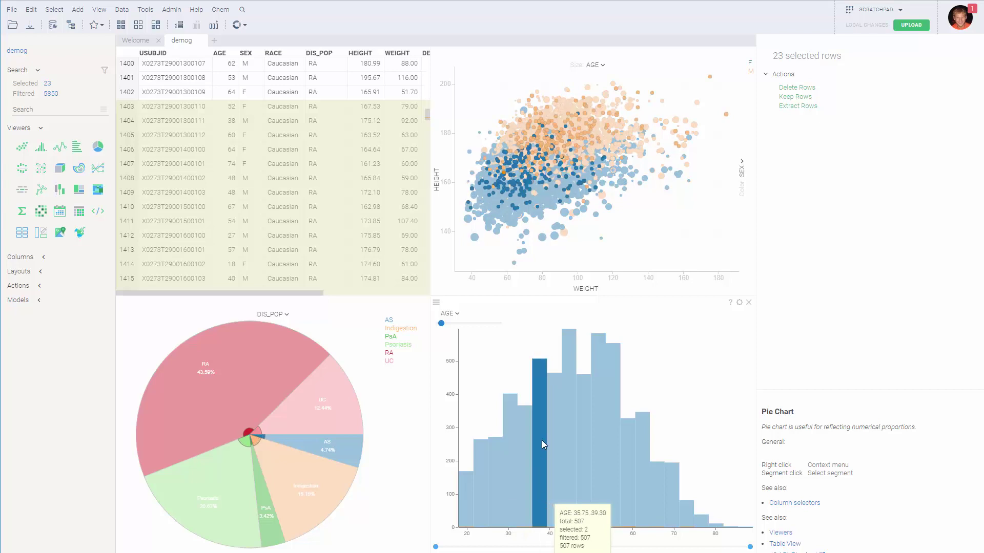
pyautogui.moveTo(540, 432); pyautogui.dragTo(627, 497)
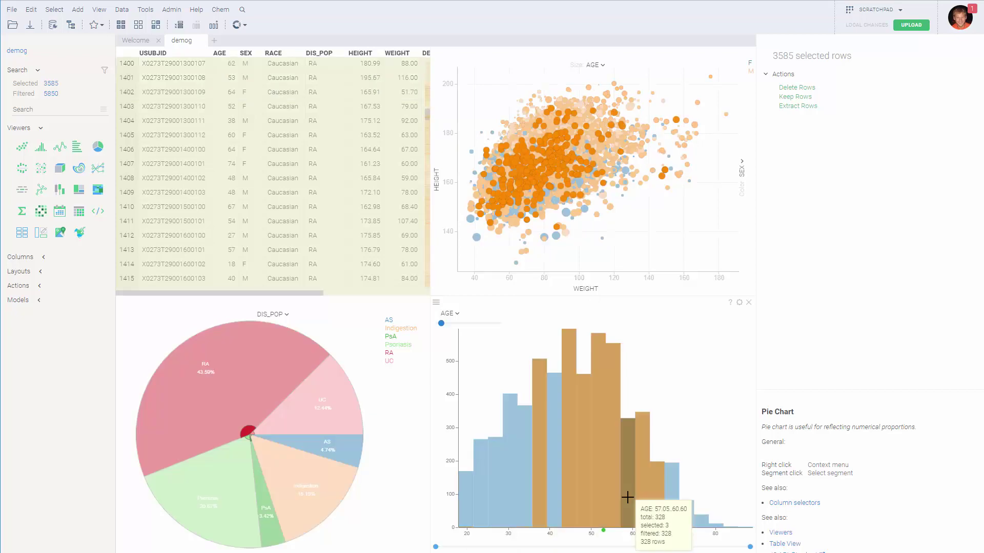
# Select the RA pie slice, grid rows 4–18, then a scatter-plot region giving 2083 selected rows.
pyautogui.click(232, 375)
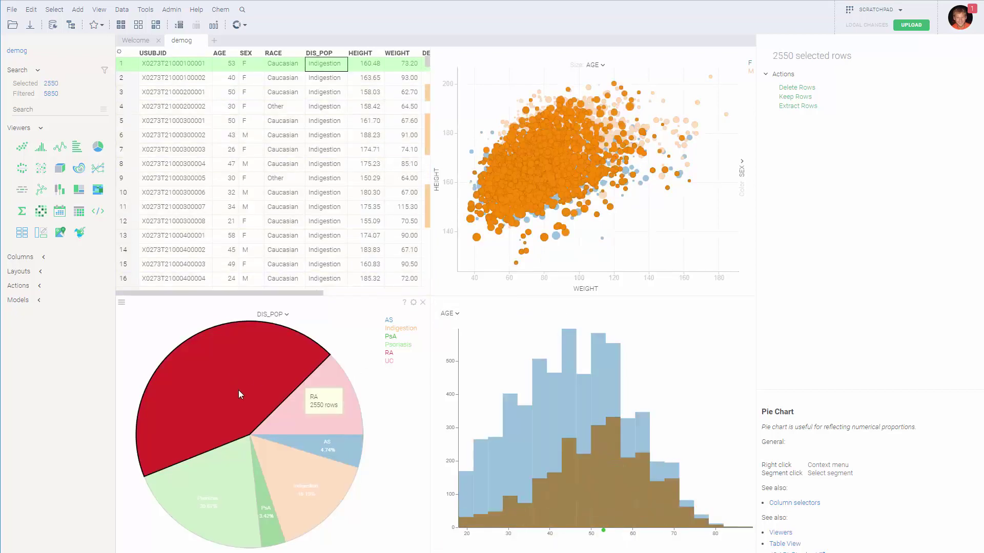
pyautogui.moveTo(123, 106); pyautogui.dragTo(125, 293)
pyautogui.moveTo(533, 132); pyautogui.dragTo(610, 225)
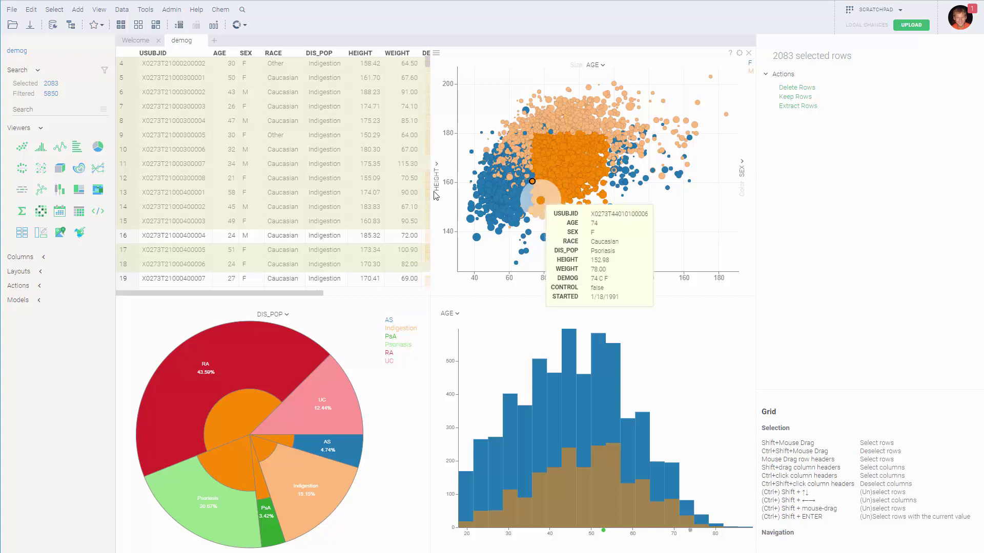
# Show all column filters and narrow AGE to roughly 63–82 (697 rows), adjusting histogram bins.
pyautogui.click(104, 70)
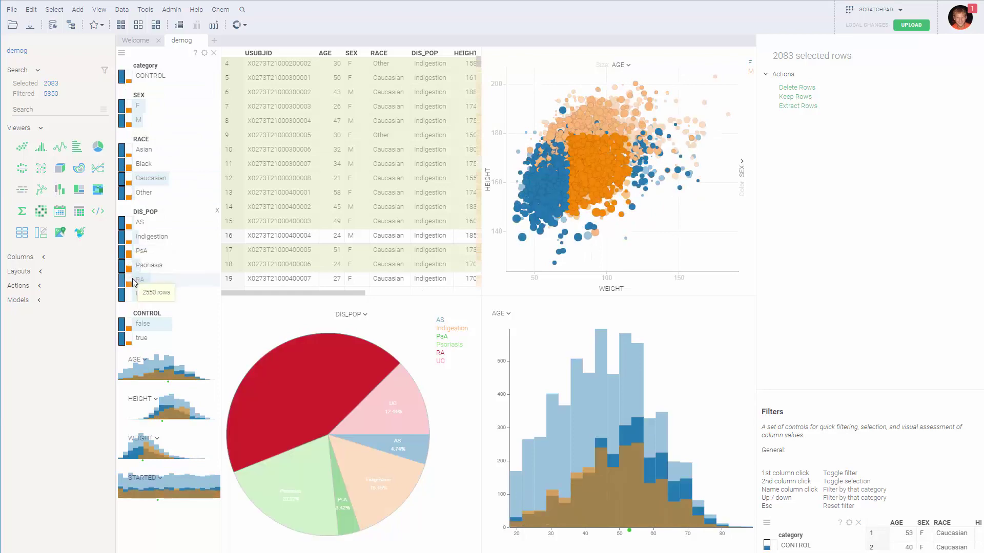
pyautogui.moveTo(121, 383)
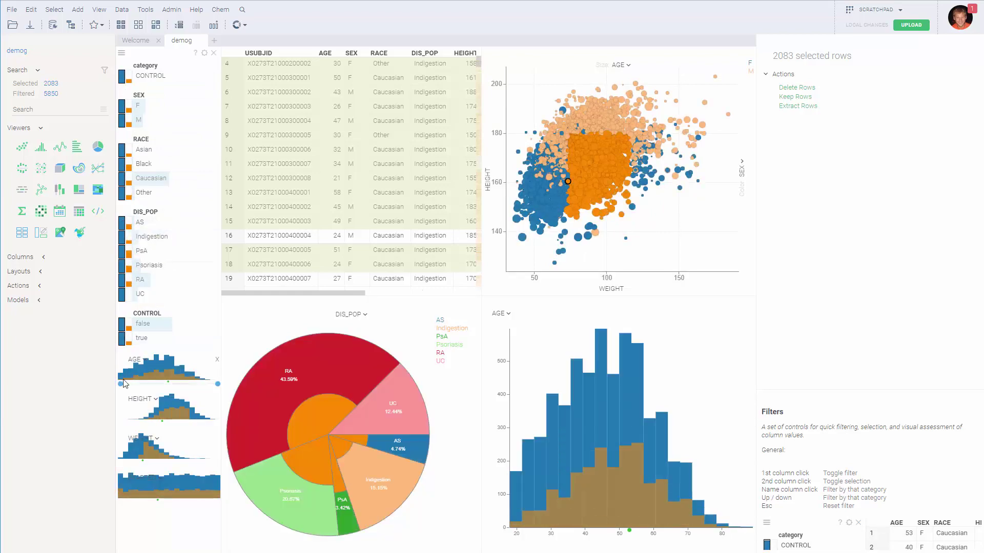
pyautogui.moveTo(121, 384); pyautogui.dragTo(153, 384)
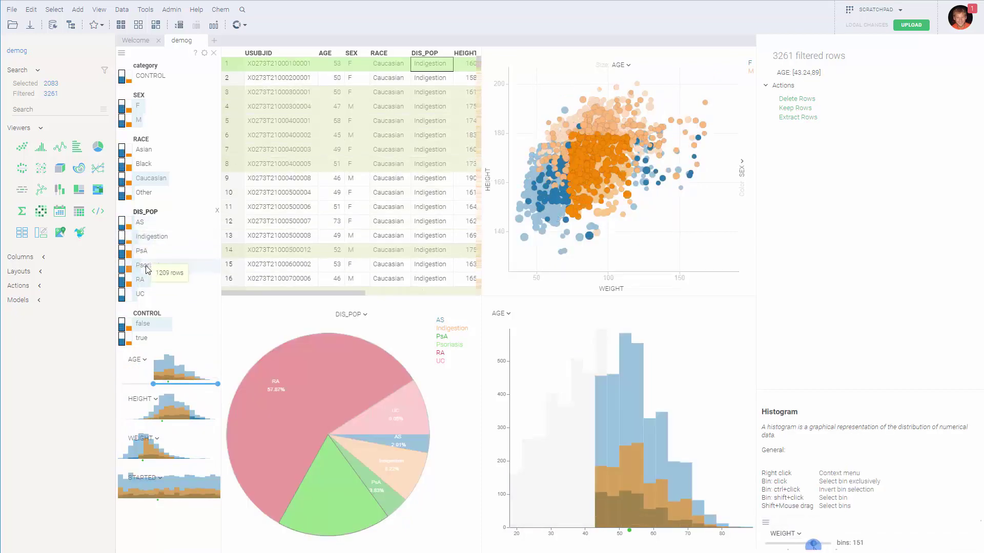
pyautogui.moveTo(159, 384); pyautogui.dragTo(195, 389)
pyautogui.moveTo(812, 547); pyautogui.dragTo(780, 549)
# Reset the AGE filter, clear the selection, and try female and RACE category filters before resetting.
pyautogui.doubleClick(195, 389)
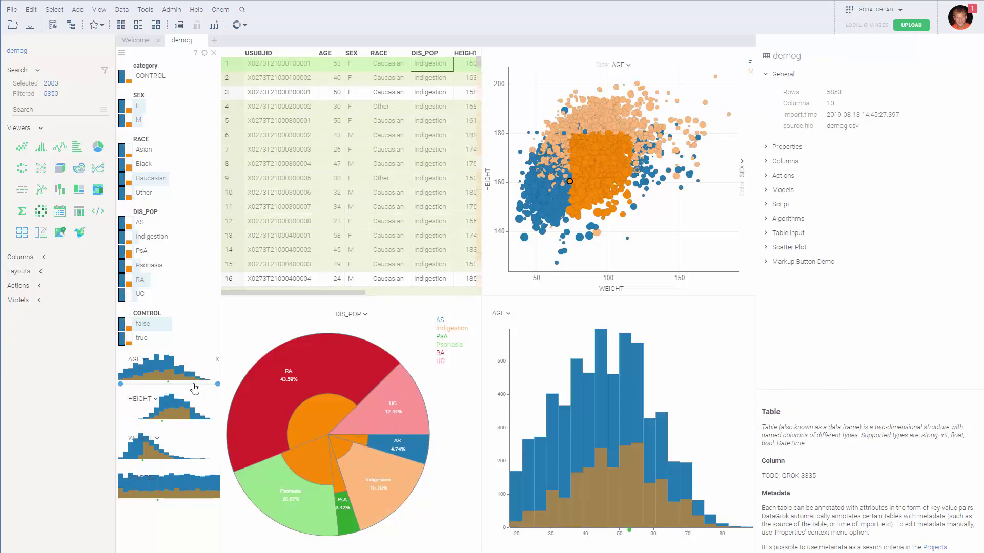
pyautogui.press('Escape')
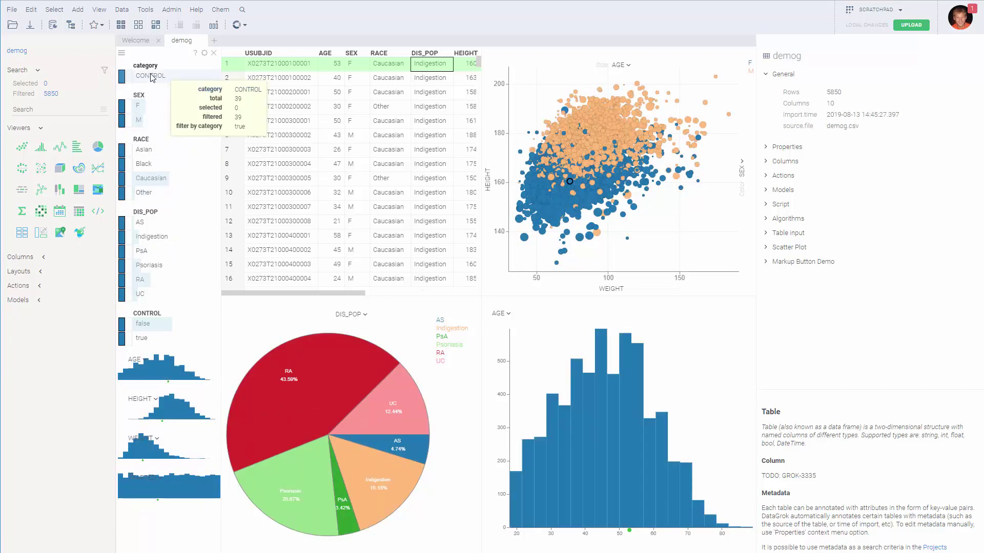
pyautogui.click(138, 112)
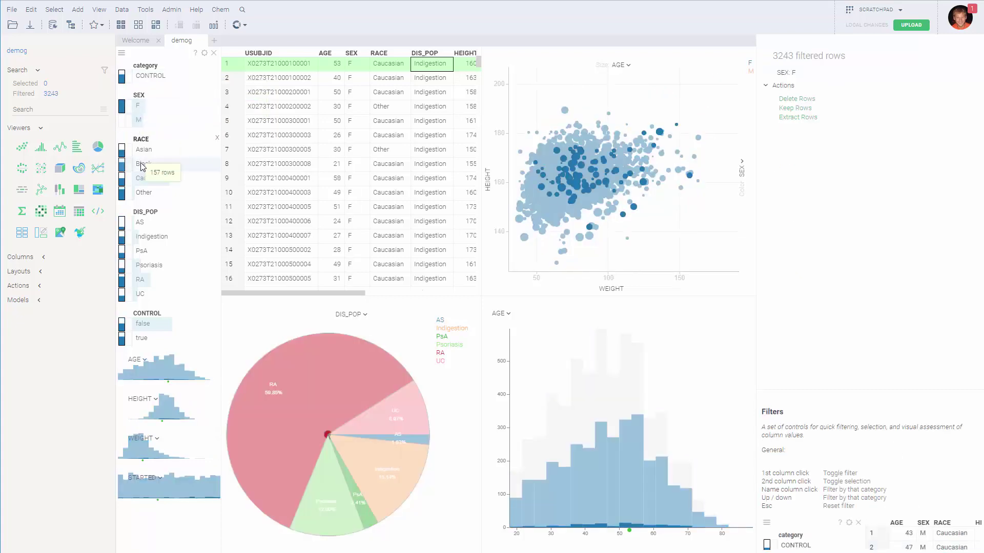
pyautogui.click(143, 164)
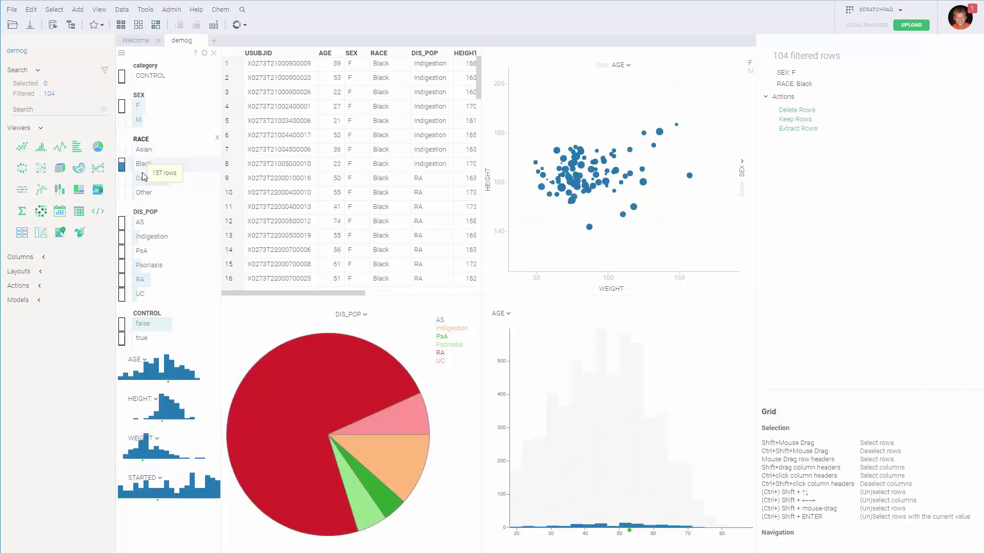
pyautogui.click(145, 178)
pyautogui.click(144, 194)
pyautogui.click(144, 178)
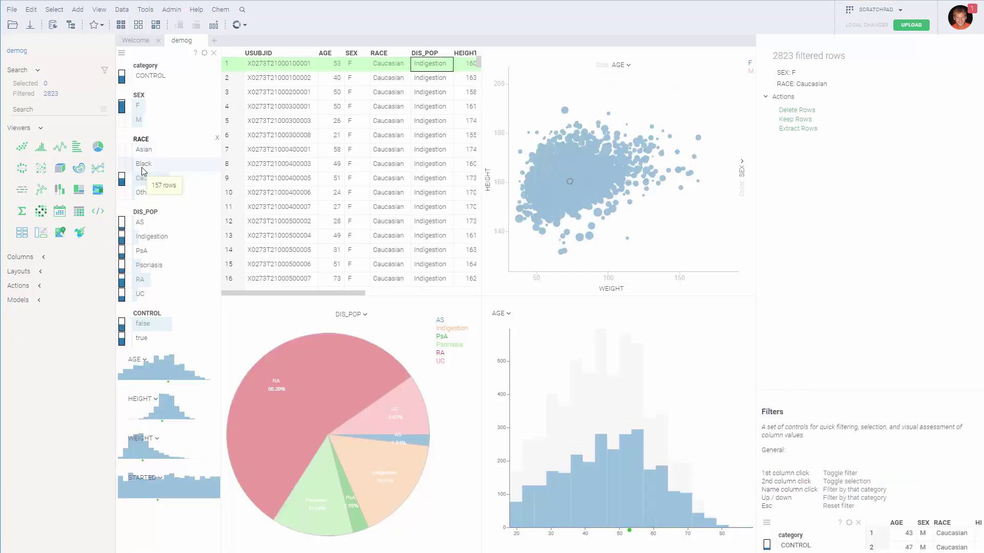
pyautogui.press('Escape')
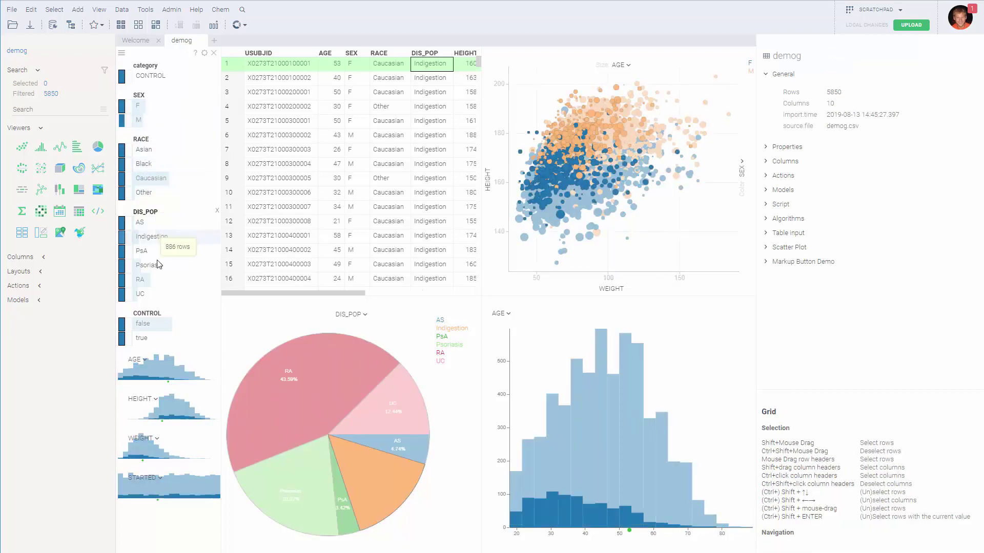
# Try DIS_POP Indigestion and SEX/RACE exclusion checkboxes, then reset all filters to show 5850 rows.
pyautogui.click(143, 239)
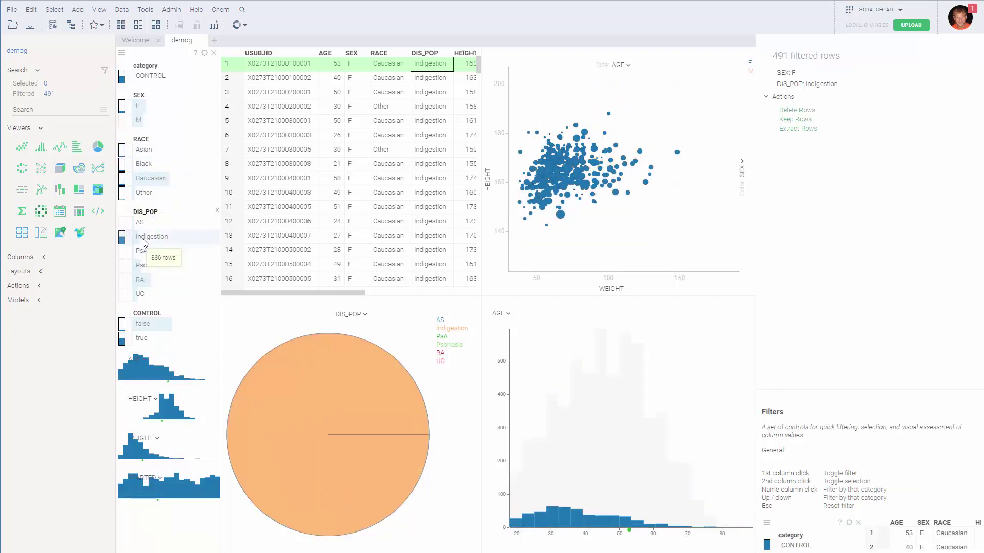
pyautogui.press('Escape')
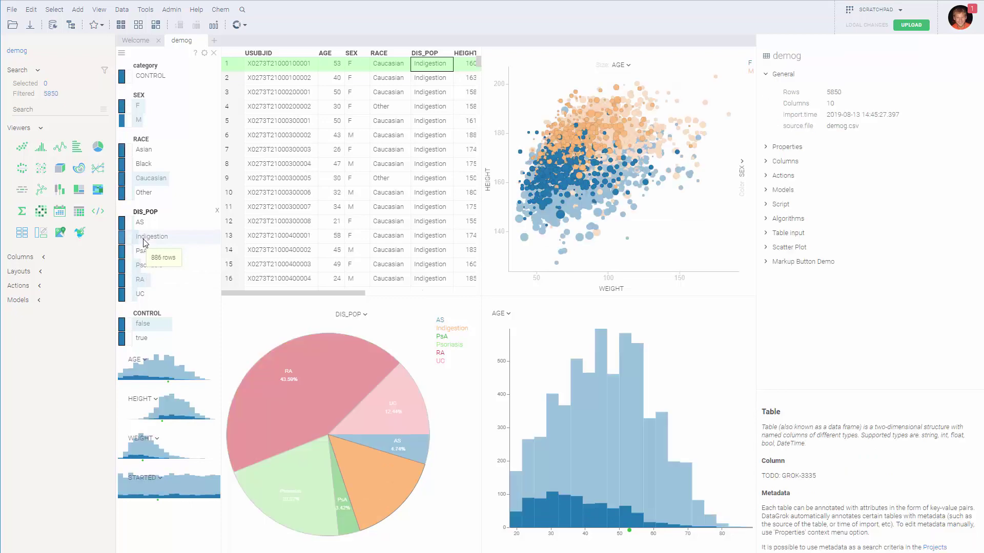
pyautogui.click(121, 120)
pyautogui.click(122, 151)
pyautogui.click(122, 164)
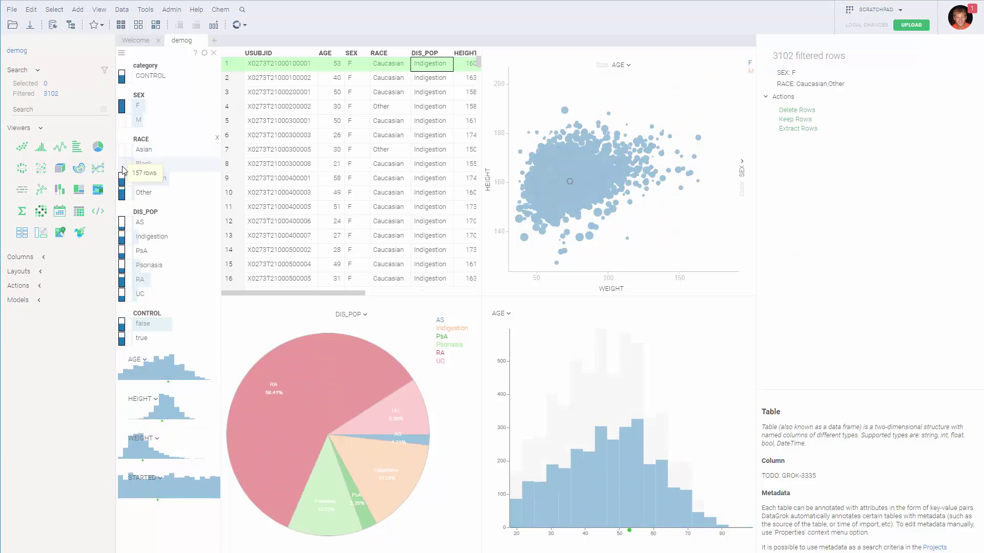
pyautogui.click(122, 178)
pyautogui.click(122, 164)
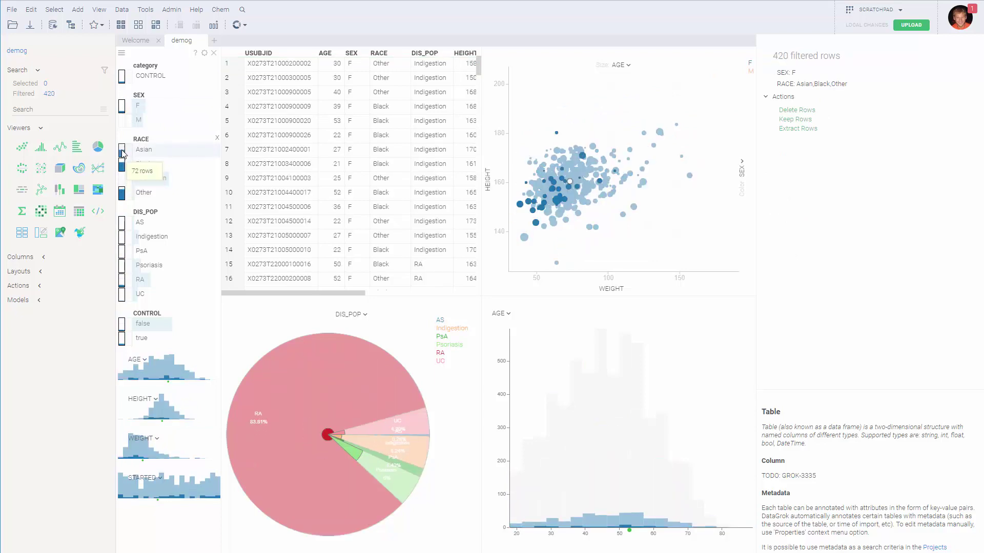
pyautogui.click(122, 151)
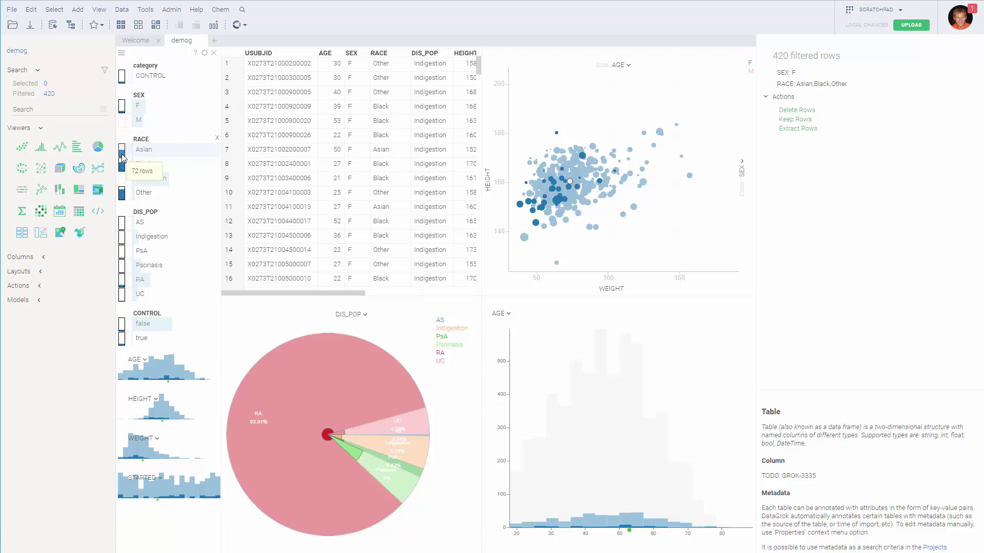
pyautogui.press('Escape')
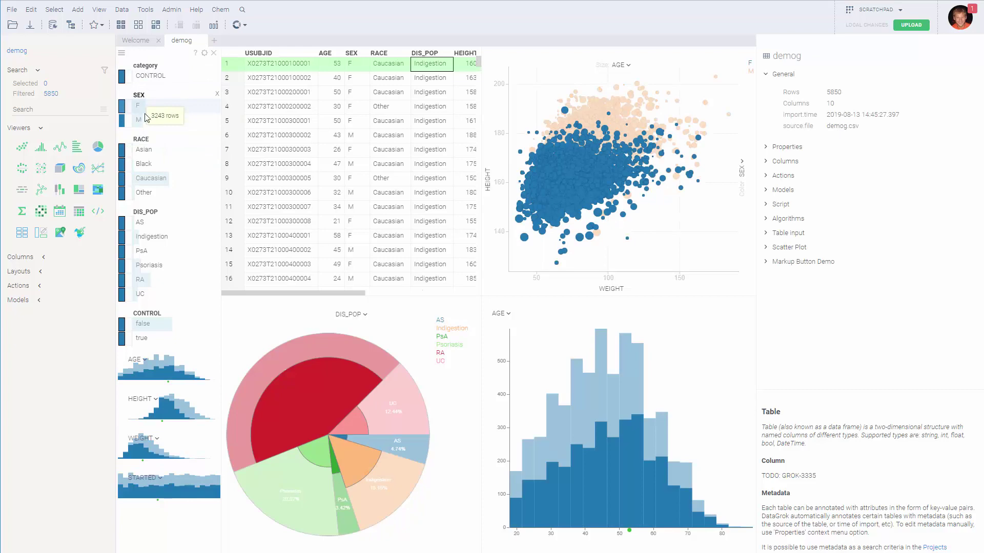
pyautogui.moveTo(122, 384); pyautogui.dragTo(139, 384)
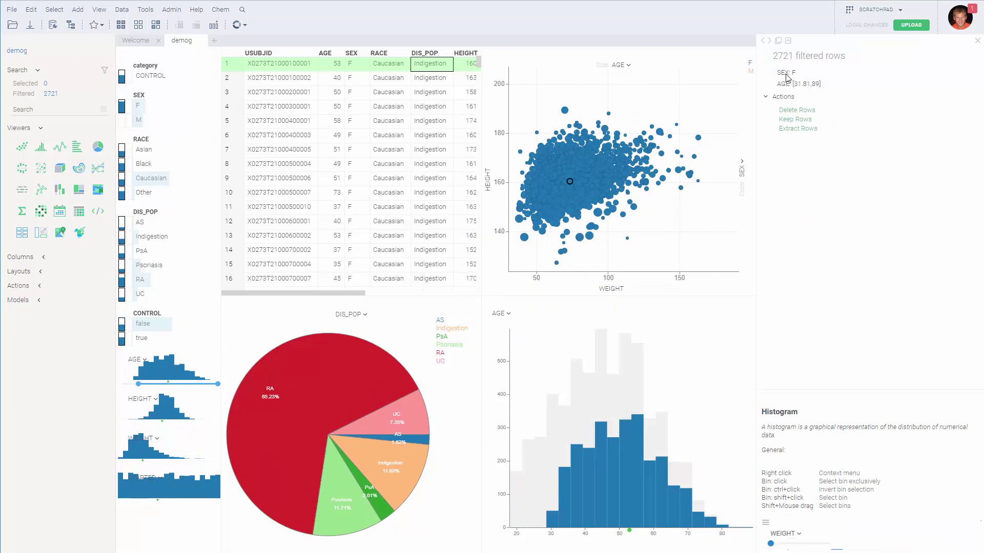
pyautogui.moveTo(771, 544); pyautogui.dragTo(804, 545)
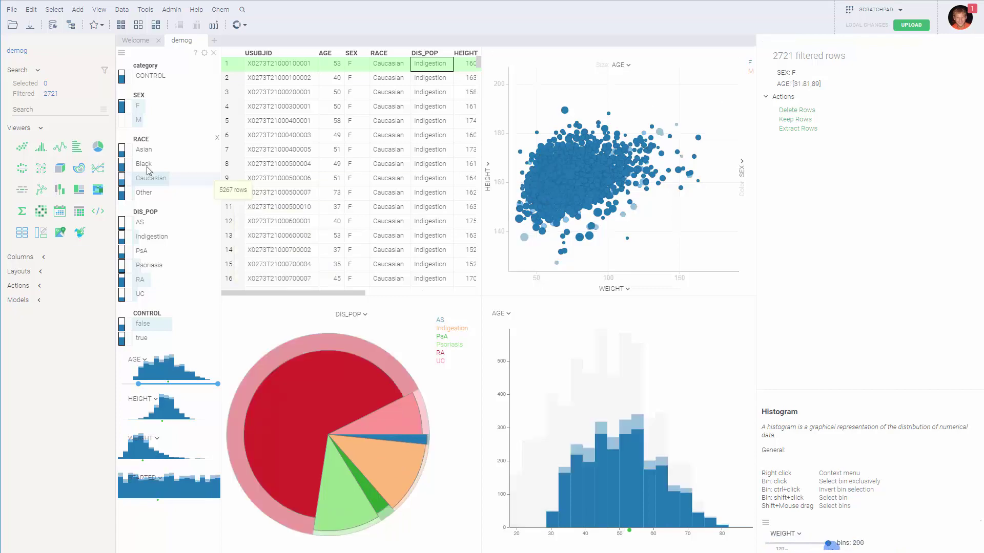
pyautogui.click(123, 125)
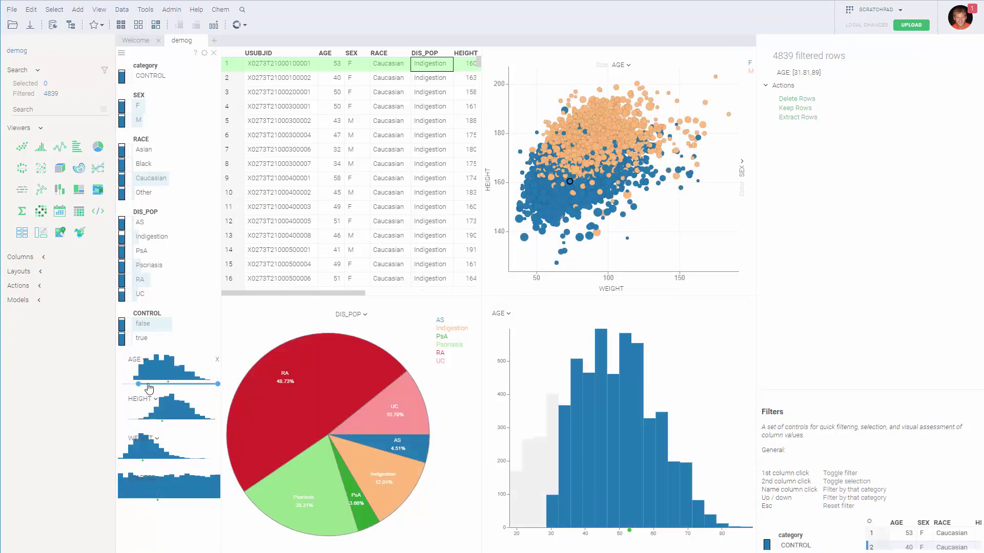
pyautogui.moveTo(123, 423); pyautogui.dragTo(166, 422)
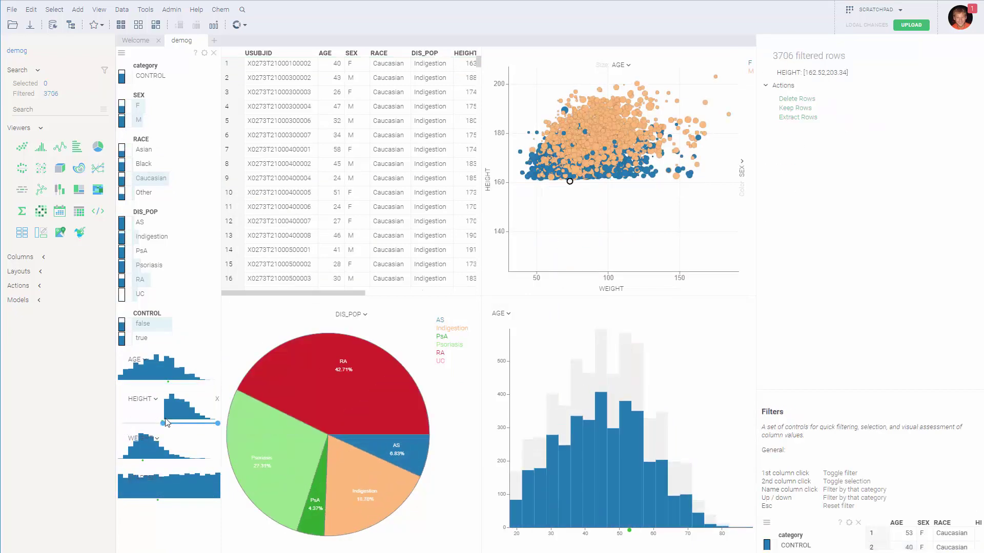
# Filter RACE to Caucasian only and raise the minimum AGE to about 43.
pyautogui.click(405, 54)
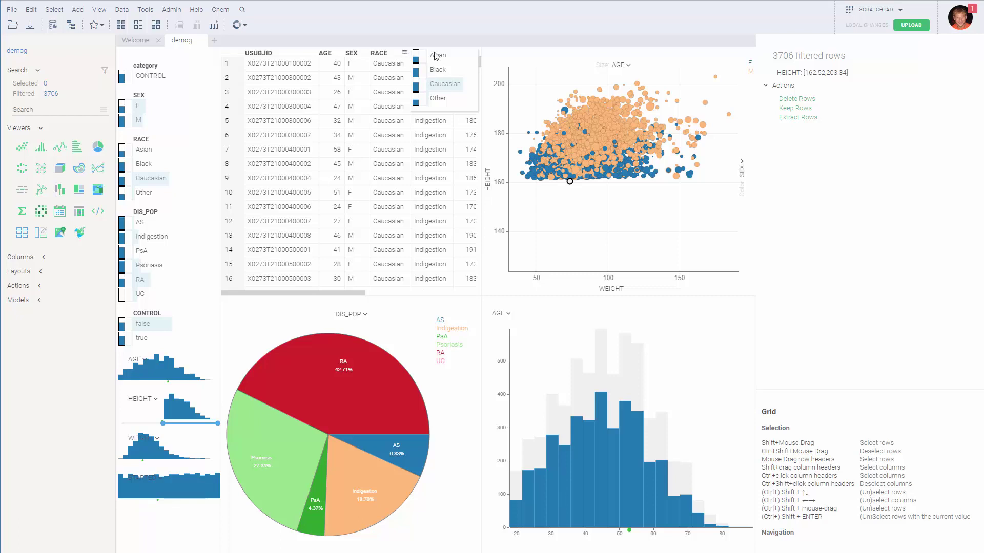
pyautogui.click(439, 87)
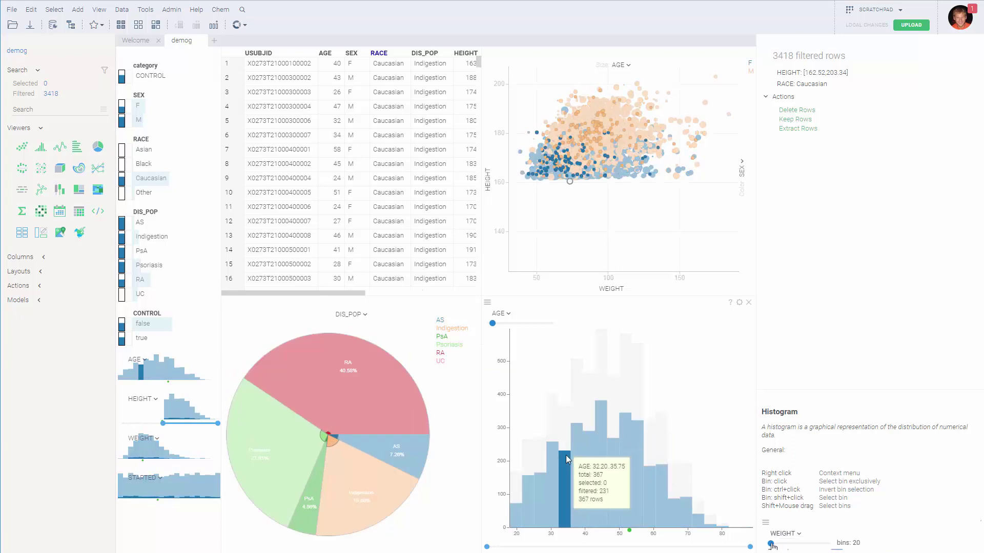
pyautogui.moveTo(491, 549); pyautogui.dragTo(604, 545)
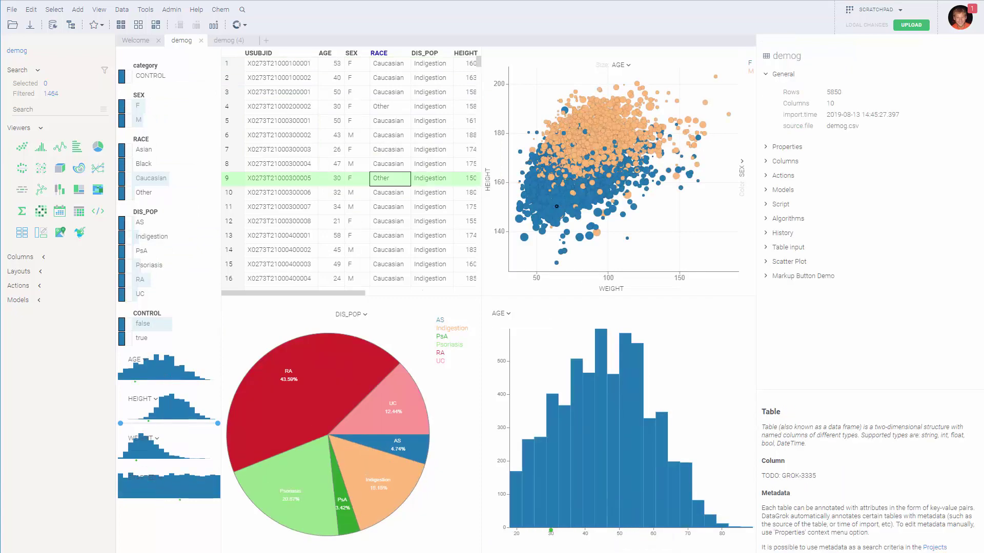
# Narrow AGE to roughly 48–72, extract the filtered rows, and close the demog (5) and (4) copies.
pyautogui.moveTo(496, 548); pyautogui.dragTo(620, 548)
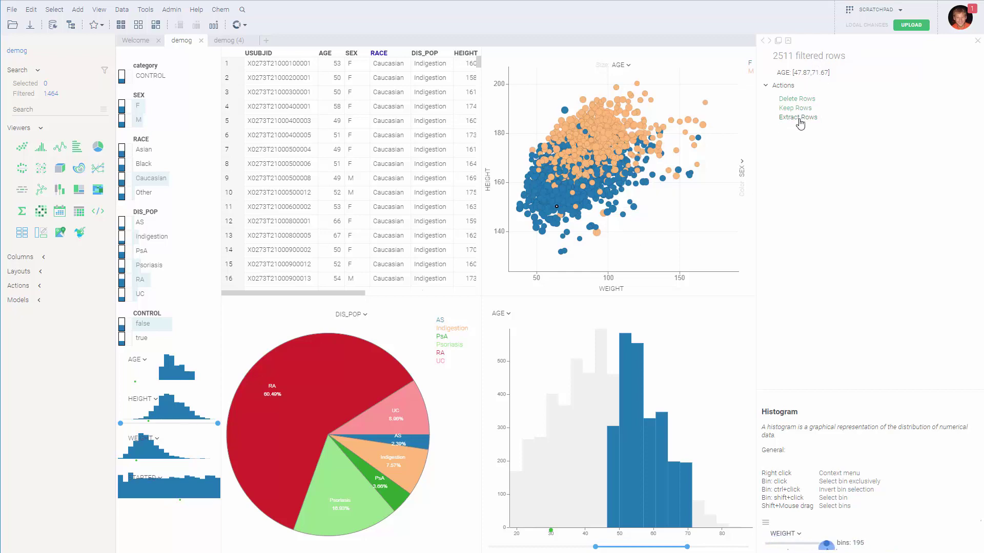
pyautogui.click(798, 118)
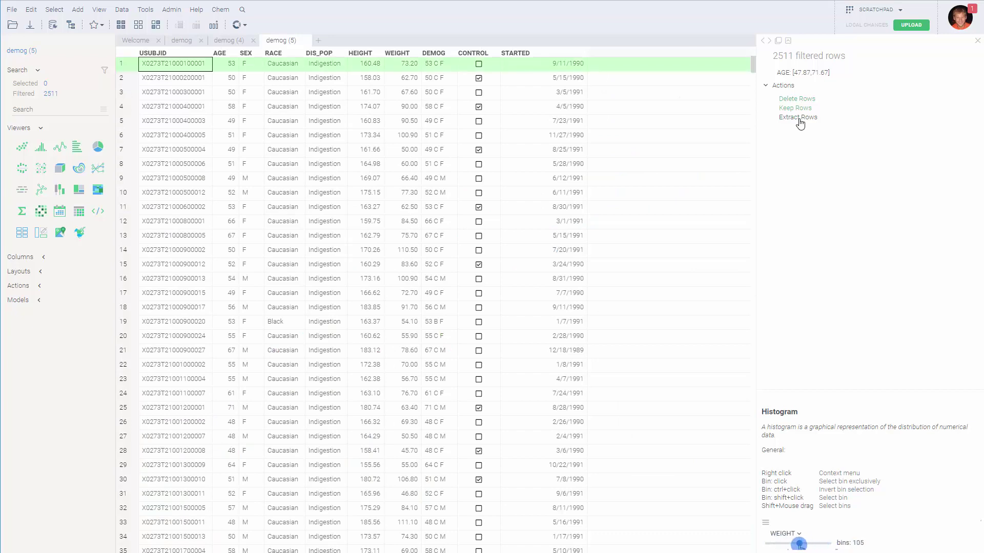
pyautogui.click(305, 41)
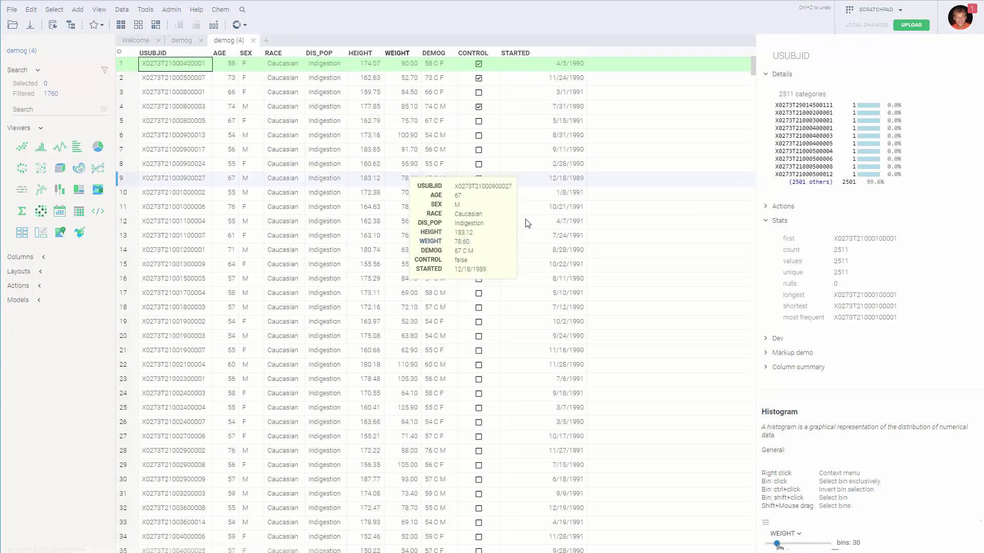
pyautogui.click(253, 41)
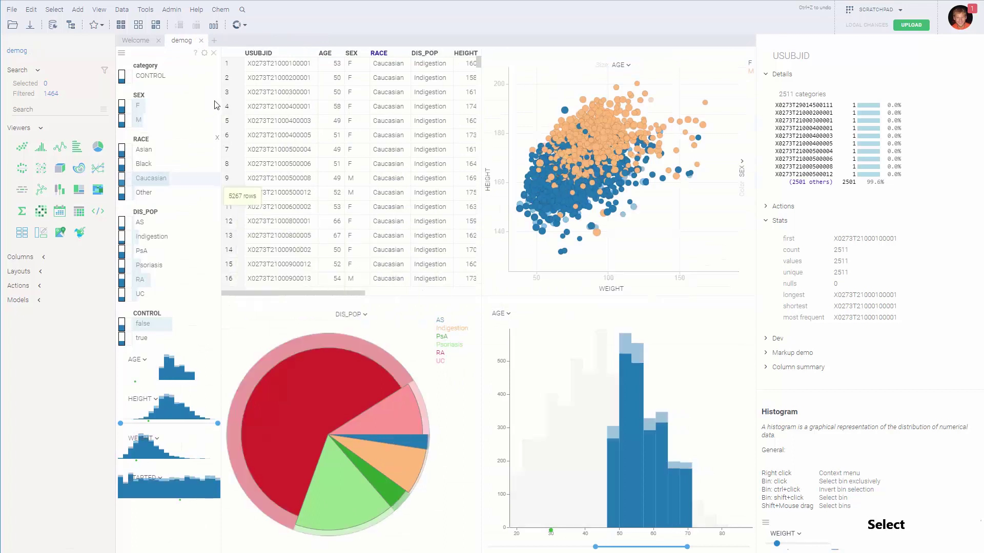
# Extract selected rows 3–12 into a new table, then close that demog (6) copy.
pyautogui.moveTo(227, 107); pyautogui.dragTo(226, 221)
pyautogui.click(796, 106)
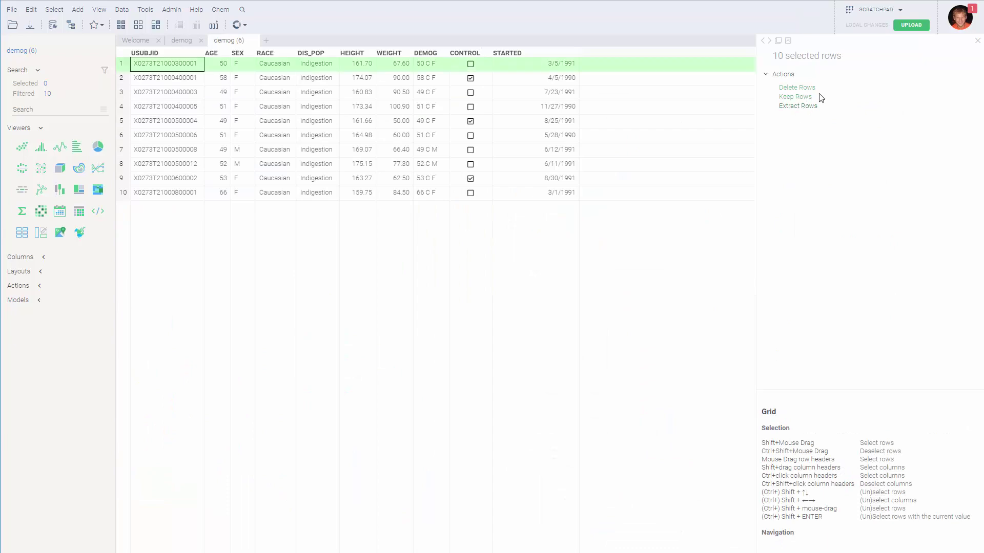
pyautogui.click(253, 41)
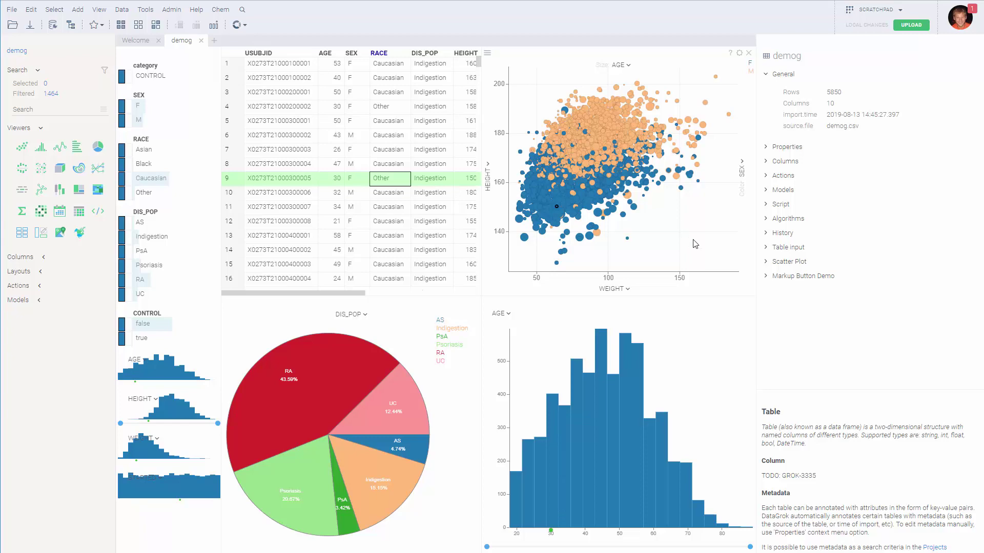
# Colour the scatter points by SEX and try tints in the scatter's Back Color picker.
pyautogui.click(744, 178)
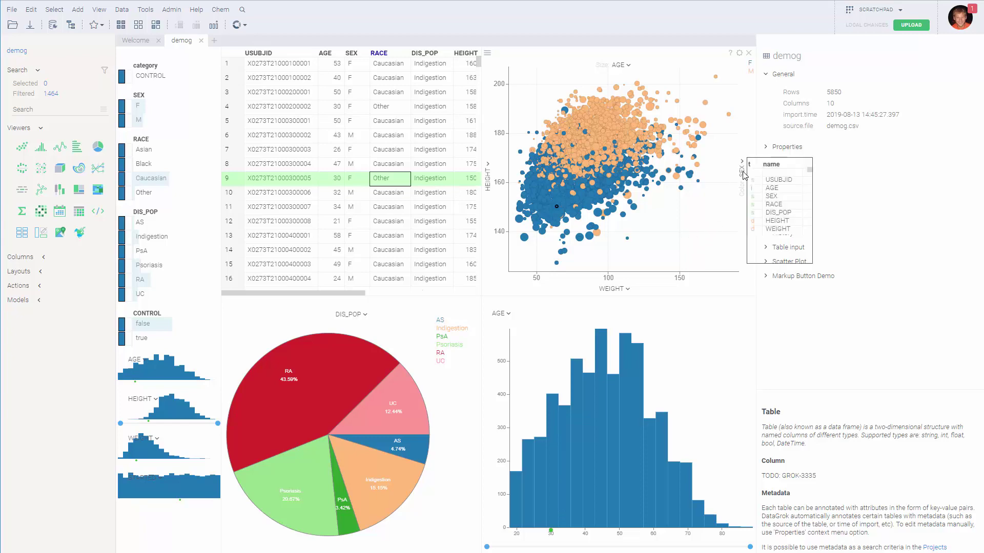
pyautogui.click(772, 196)
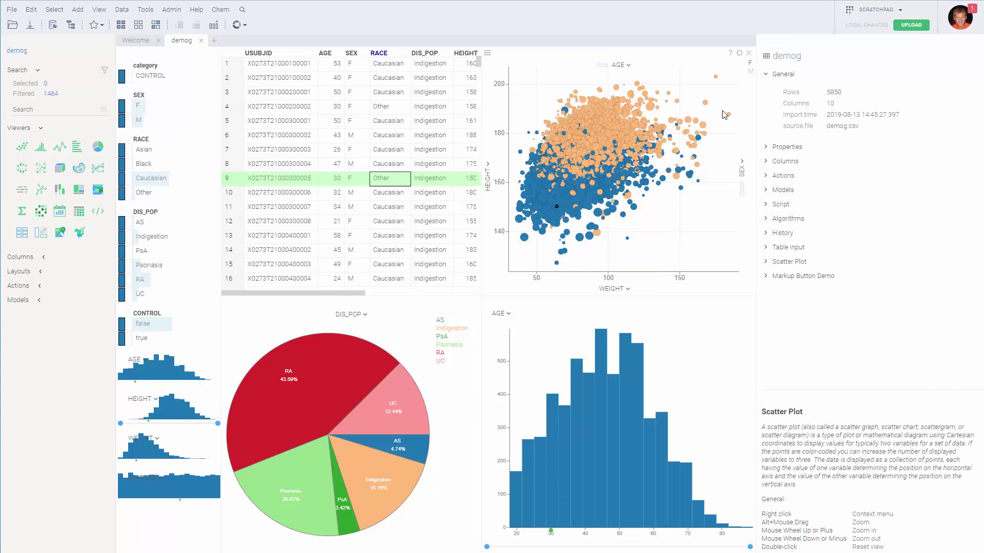
pyautogui.click(739, 54)
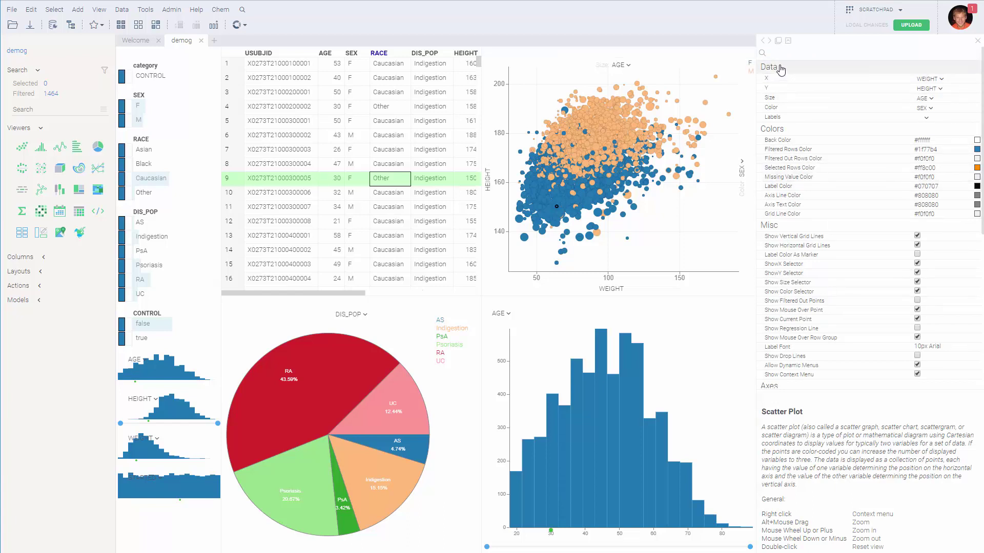
pyautogui.scroll(-4, 766, 327)
pyautogui.scroll(4, 767, 256)
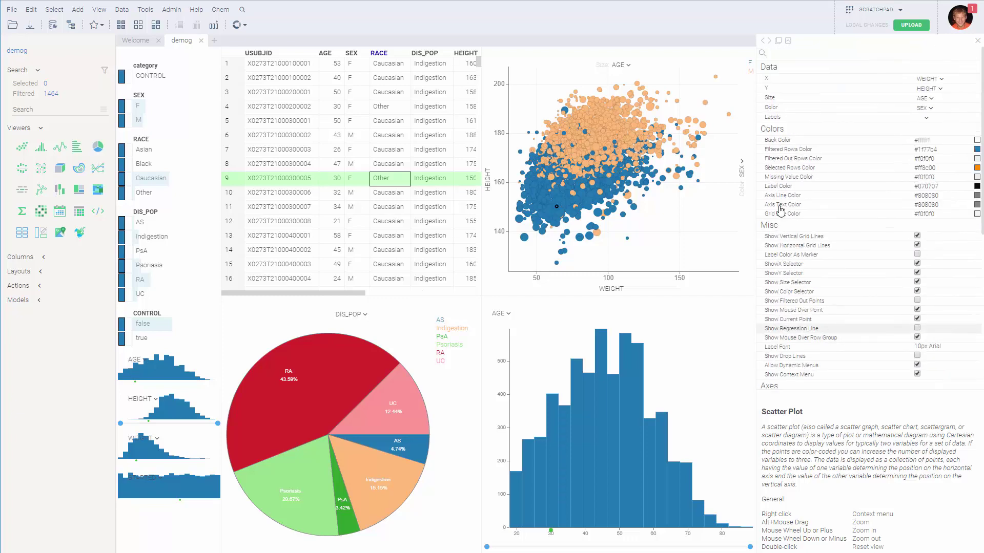
pyautogui.click(977, 140)
pyautogui.moveTo(915, 154)
pyautogui.mouseDown()
pyautogui.moveTo(917, 208)
pyautogui.moveTo(934, 165)
pyautogui.moveTo(952, 156)
pyautogui.moveTo(940, 198)
pyautogui.moveTo(916, 187)
pyautogui.moveTo(905, 149)
pyautogui.mouseUp()
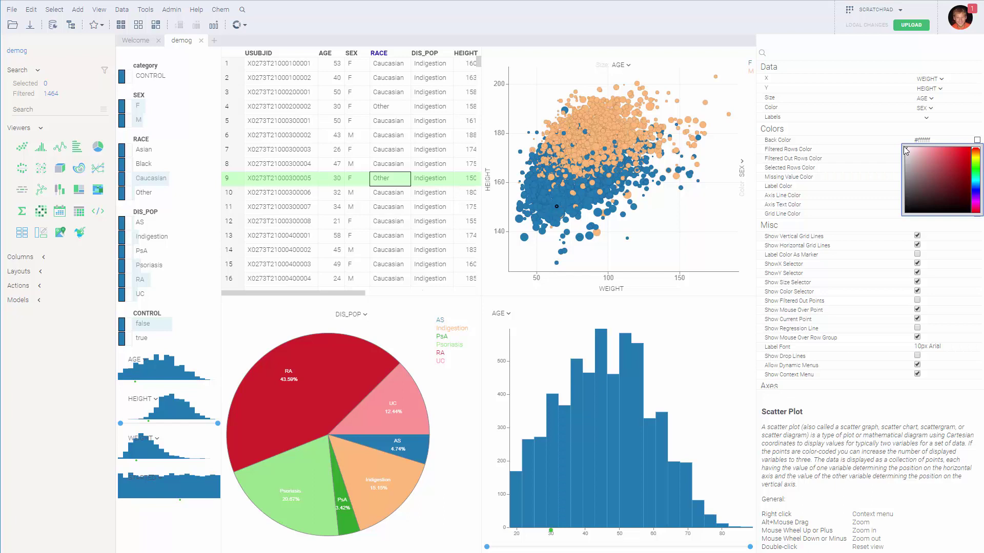
# Lower the scatter's marker size and clear the Size column so points become uniform dots.
pyautogui.rightClick(540, 106)
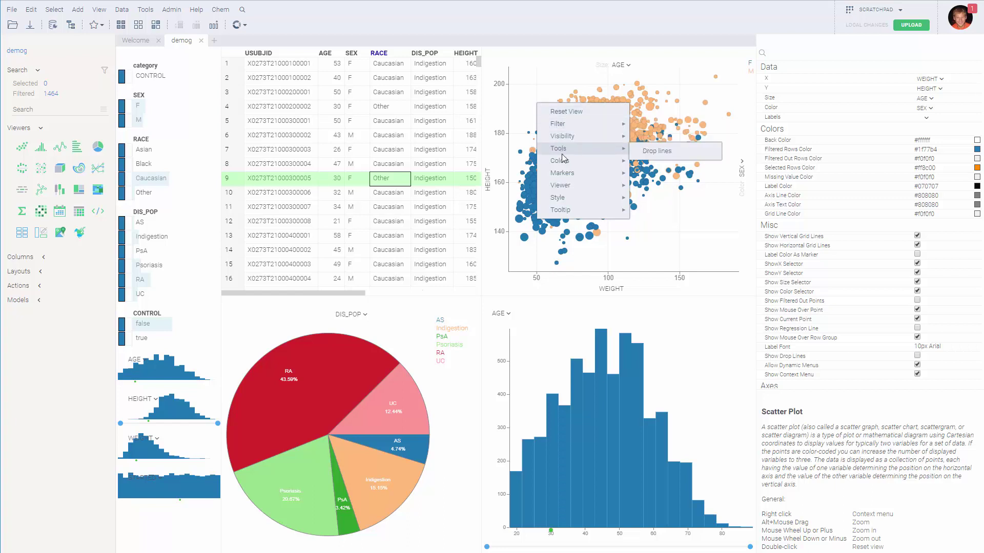
pyautogui.moveTo(566, 177)
pyautogui.moveTo(677, 175); pyautogui.dragTo(664, 175)
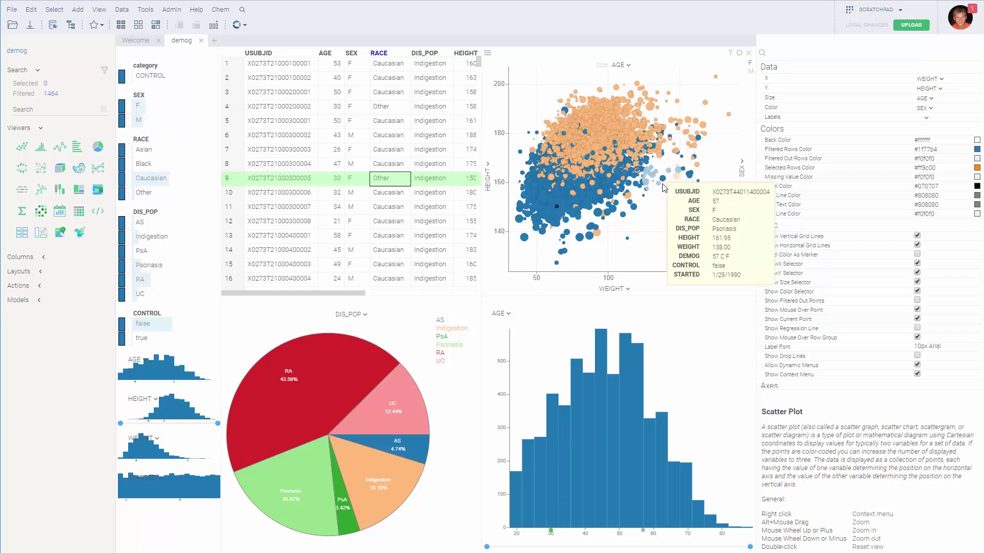
pyautogui.click(623, 69)
pyautogui.click(627, 88)
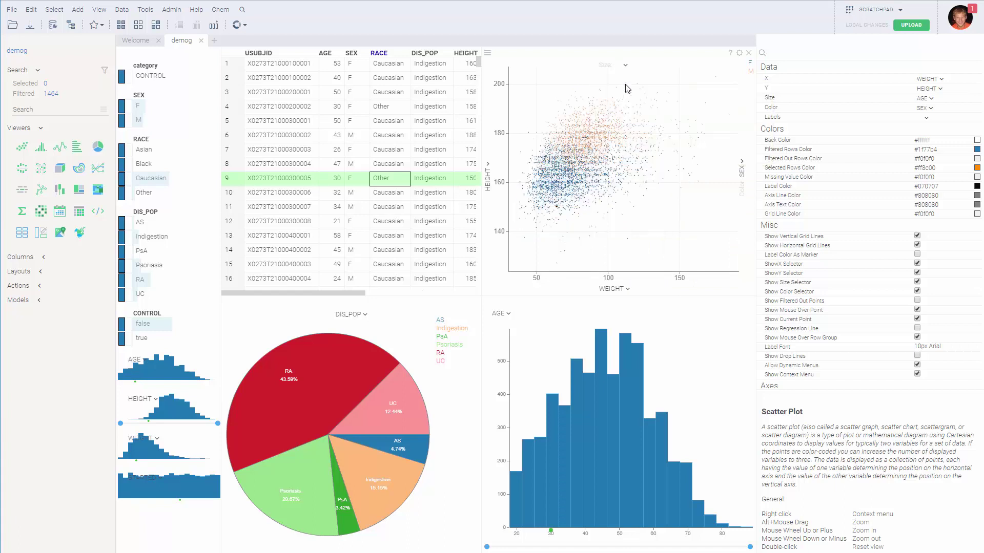
pyautogui.rightClick(553, 113)
pyautogui.moveTo(598, 180)
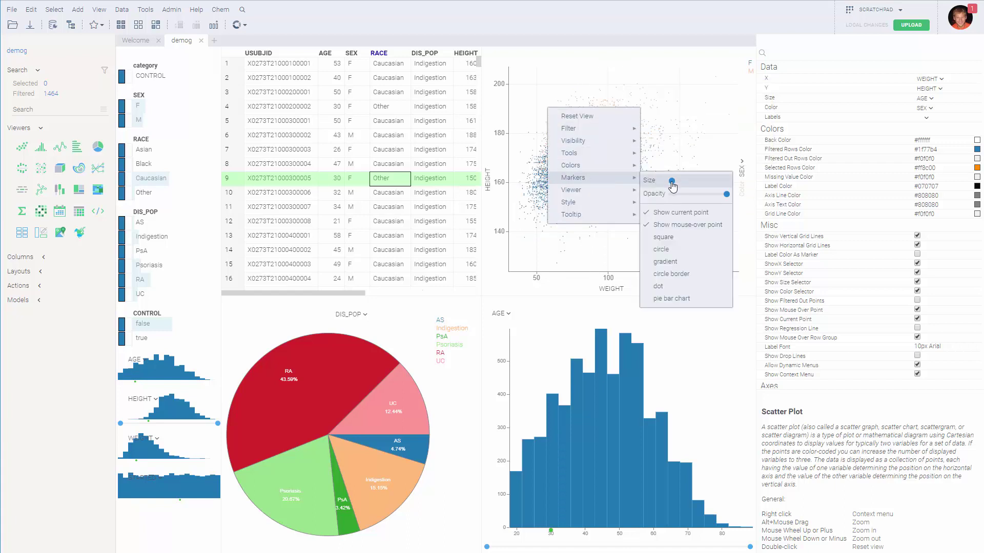
pyautogui.moveTo(672, 186)
pyautogui.mouseDown()
pyautogui.moveTo(699, 188)
pyautogui.moveTo(678, 189)
pyautogui.mouseUp()
pyautogui.press('Escape')
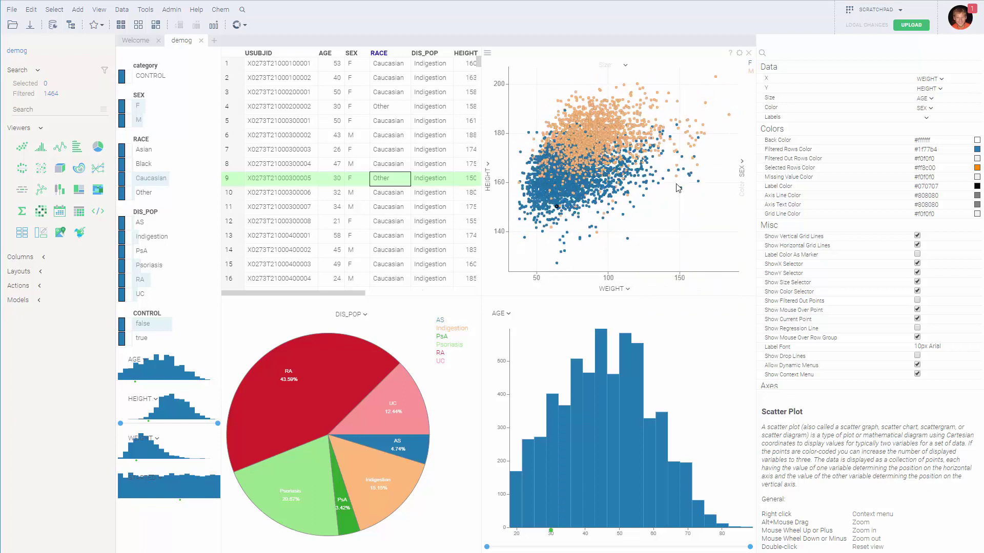
# Clone the scatter plot, reposition the copy in the layout, then close the clone.
pyautogui.click(487, 53)
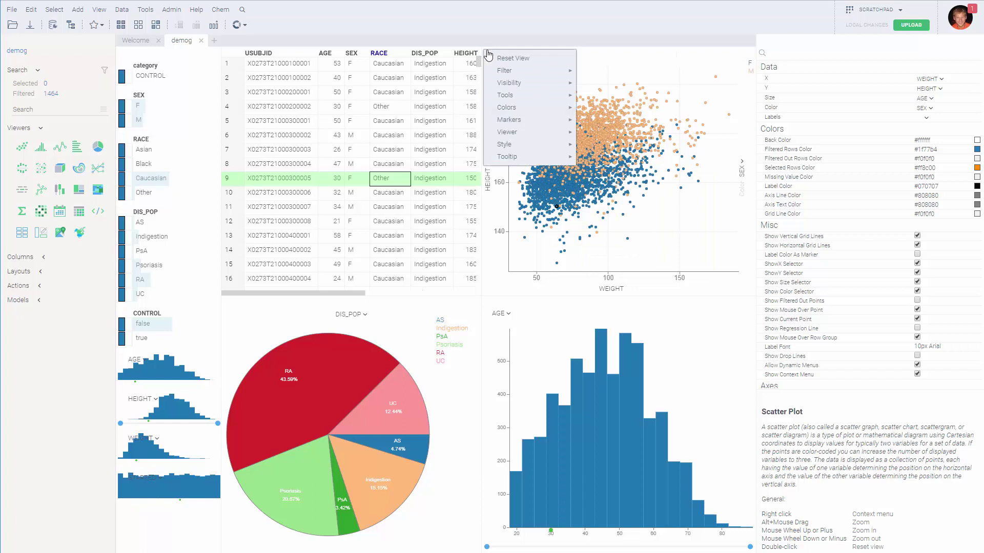
pyautogui.click(488, 55)
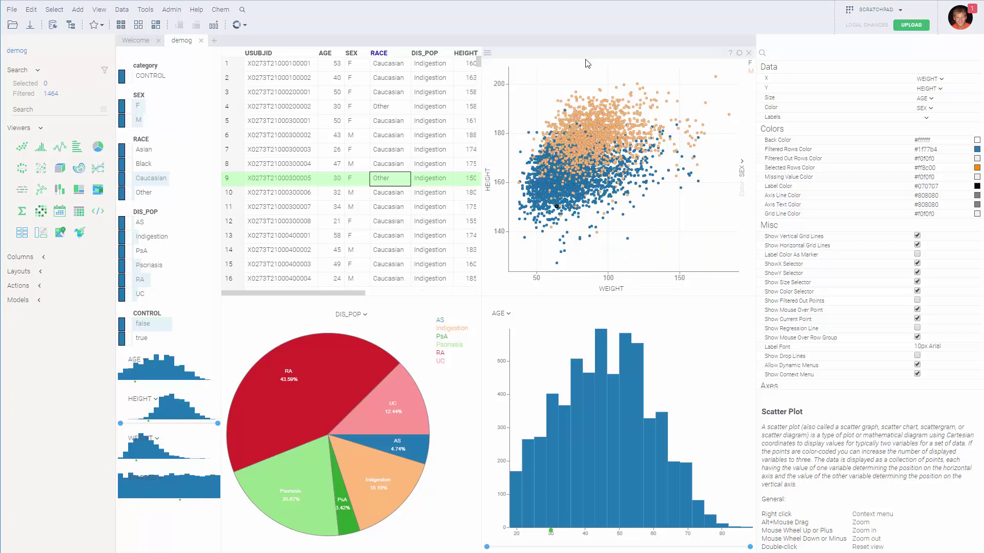
pyautogui.click(488, 54)
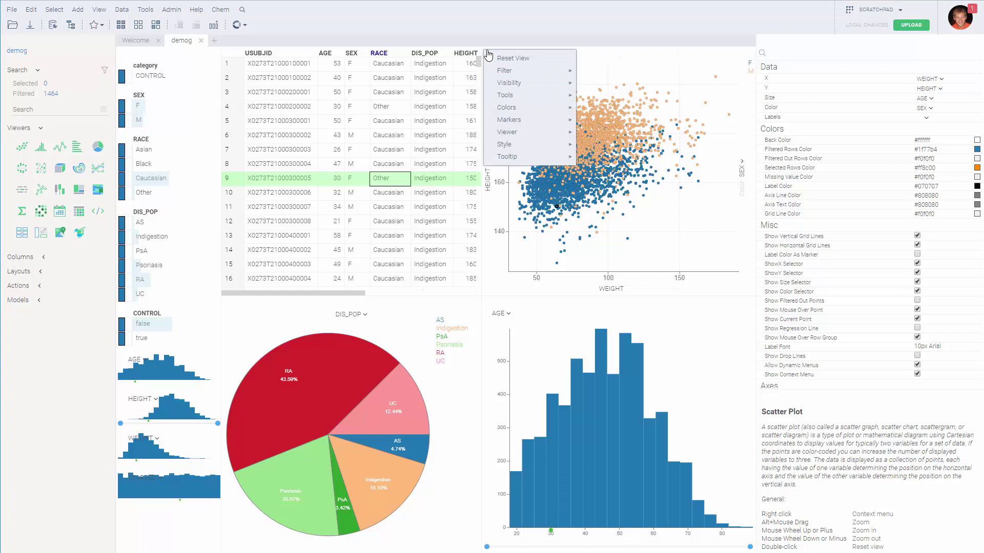
pyautogui.moveTo(519, 136)
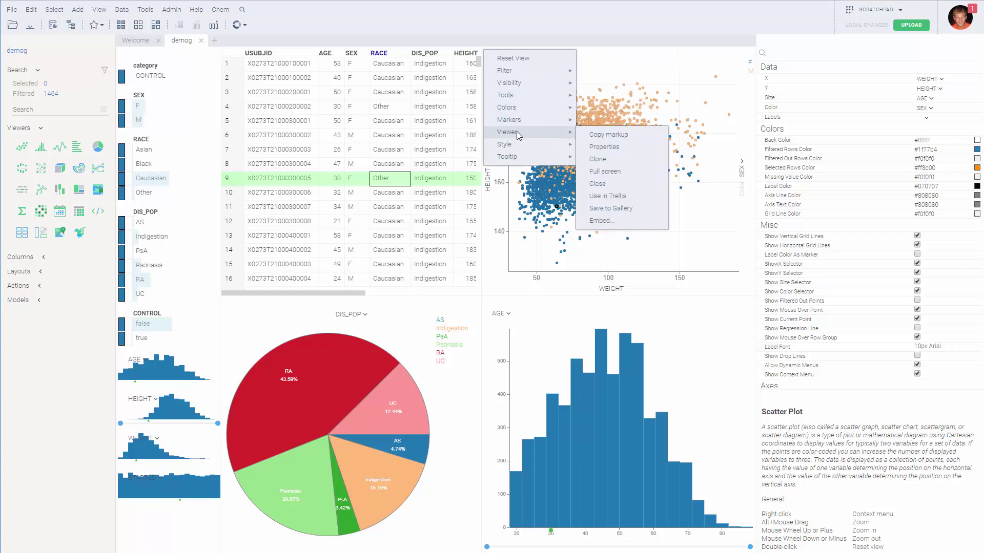
pyautogui.click(614, 159)
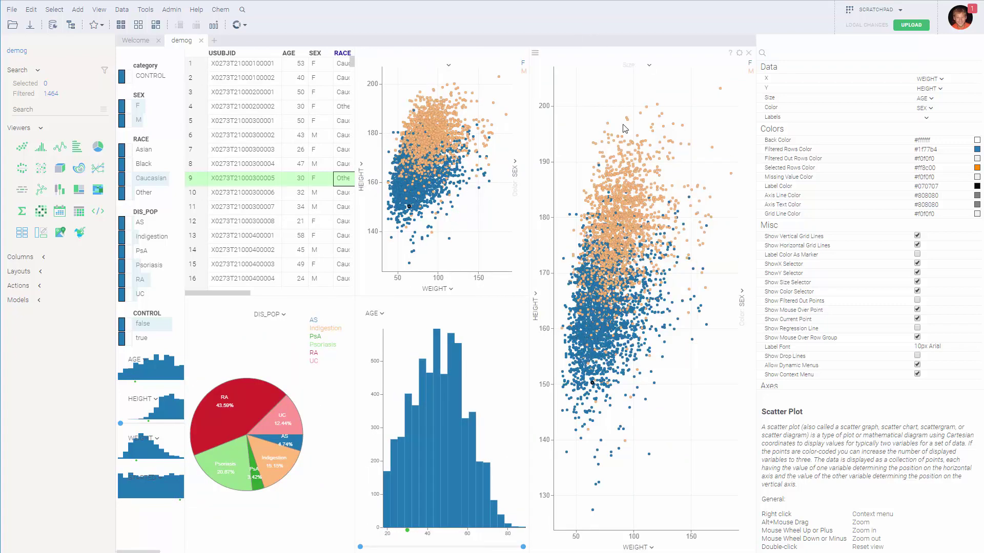
pyautogui.moveTo(622, 54)
pyautogui.mouseDown()
pyautogui.moveTo(455, 82)
pyautogui.moveTo(300, 84)
pyautogui.moveTo(275, 108)
pyautogui.moveTo(280, 328)
pyautogui.moveTo(292, 283)
pyautogui.moveTo(440, 110)
pyautogui.moveTo(338, 62)
pyautogui.moveTo(363, 171)
pyautogui.mouseUp()
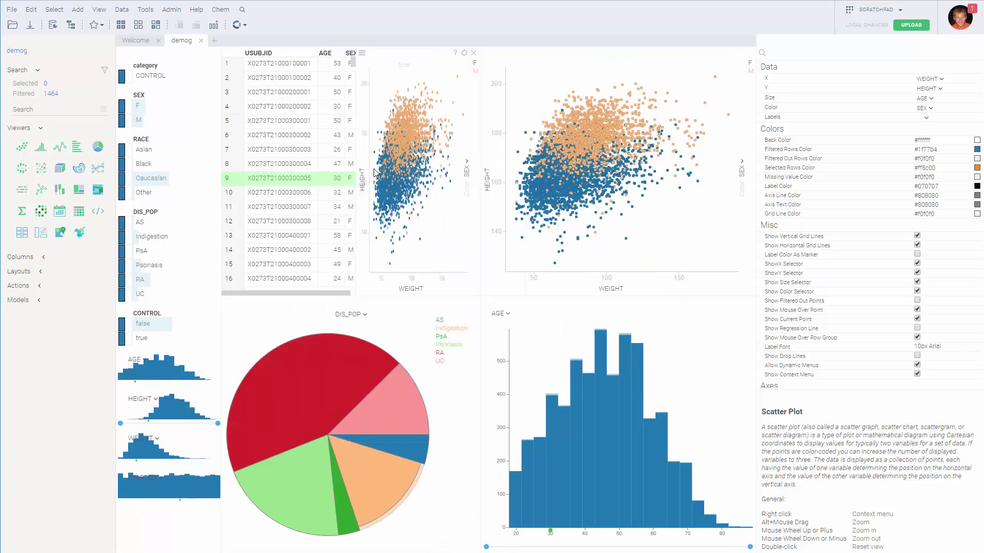
pyautogui.click(473, 52)
# View the remaining scatter plot full screen, then return to the dashboard.
pyautogui.rightClick(487, 52)
pyautogui.moveTo(516, 116)
pyautogui.moveTo(513, 134)
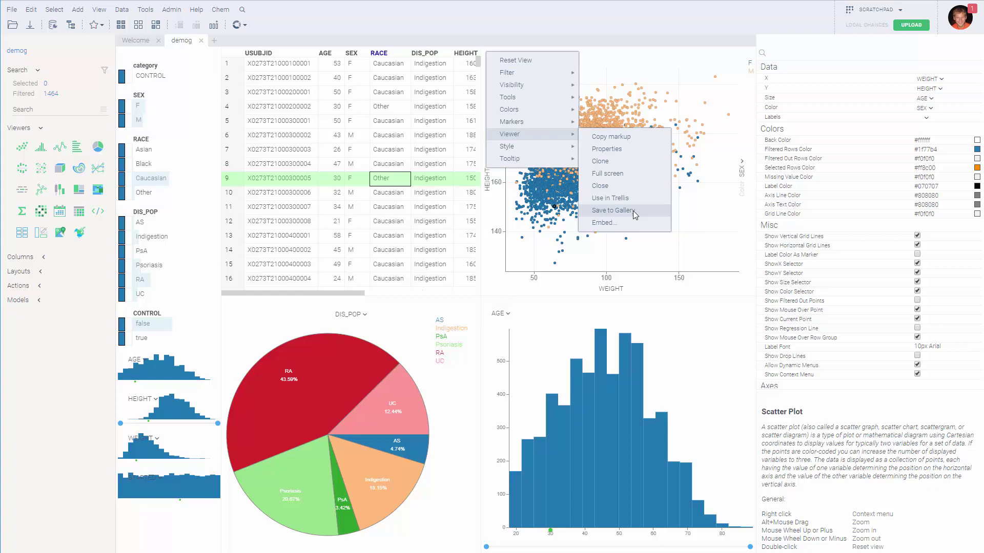
pyautogui.click(621, 174)
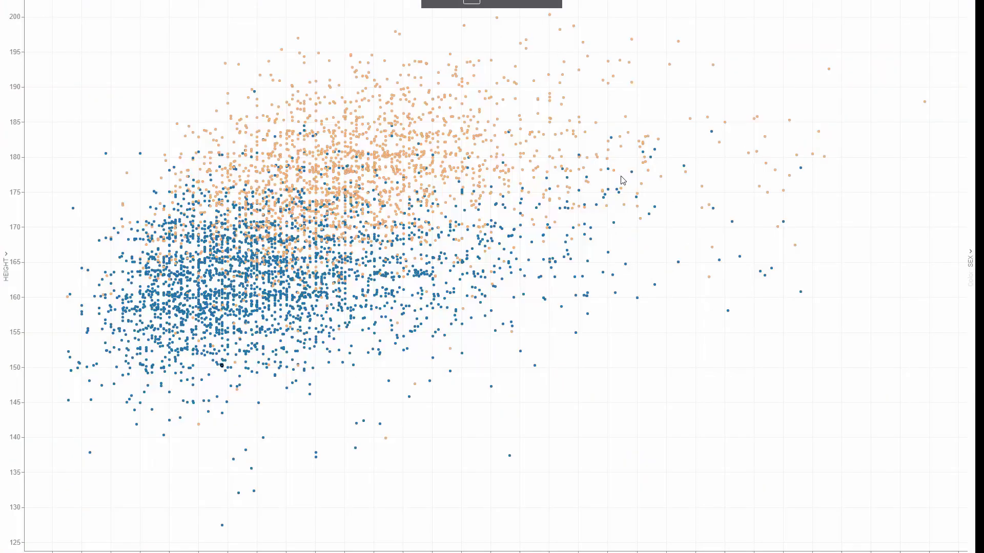
pyautogui.press('Escape')
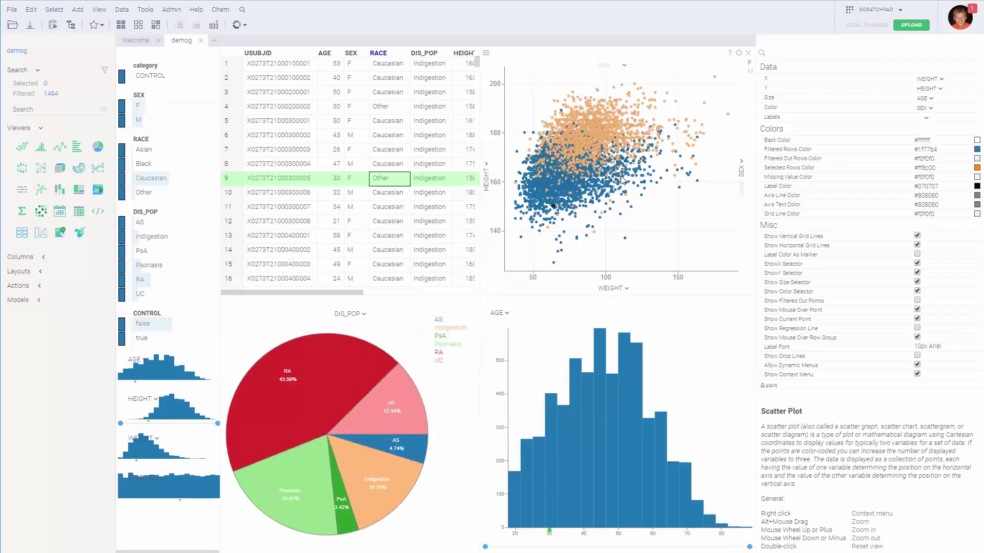
pyautogui.rightClick(483, 54)
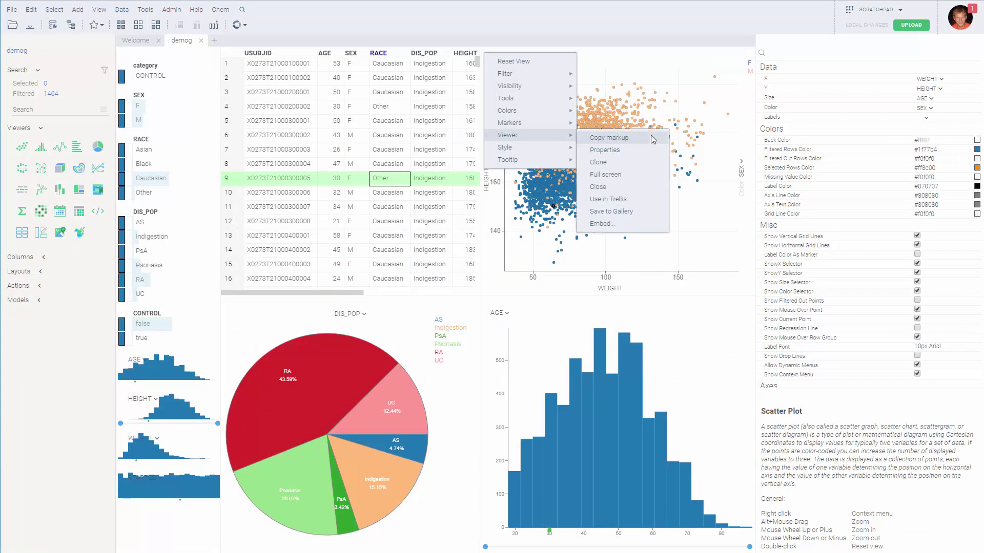
# Reuse the scatter plot in an enlarged, redocked Trellis plot split by SEX across and RACE down.
pyautogui.click(615, 200)
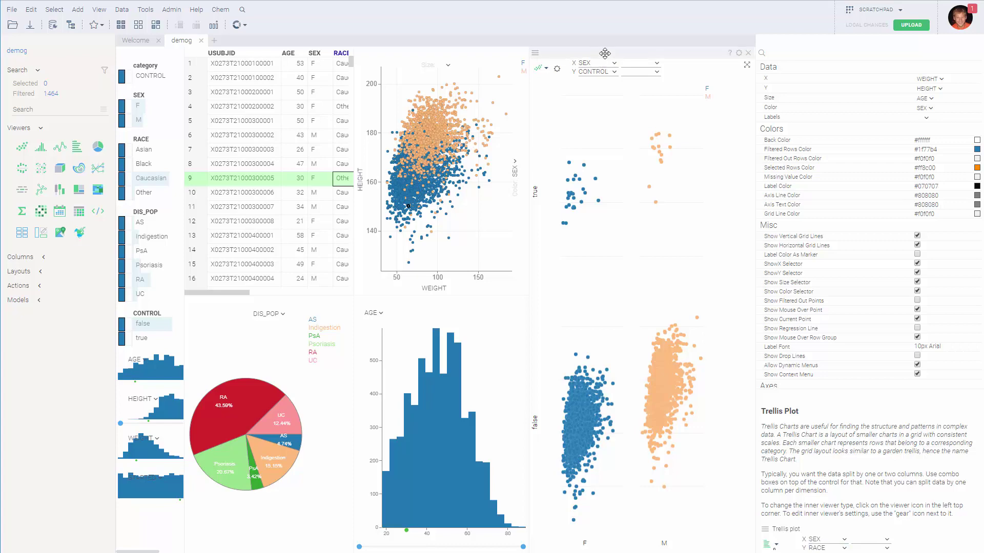
pyautogui.moveTo(604, 53); pyautogui.dragTo(252, 35)
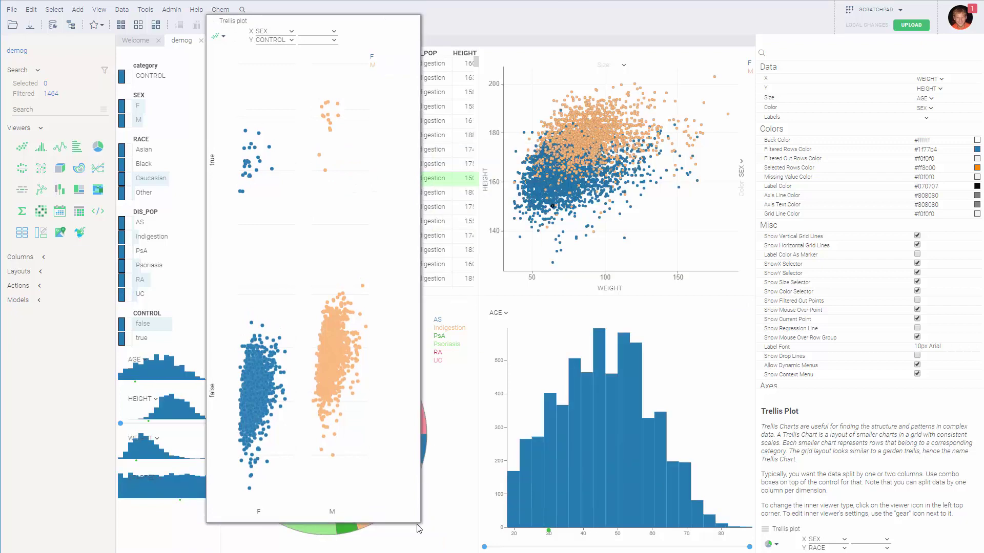
pyautogui.moveTo(419, 528); pyautogui.dragTo(763, 496)
pyautogui.moveTo(436, 22); pyautogui.dragTo(357, 52)
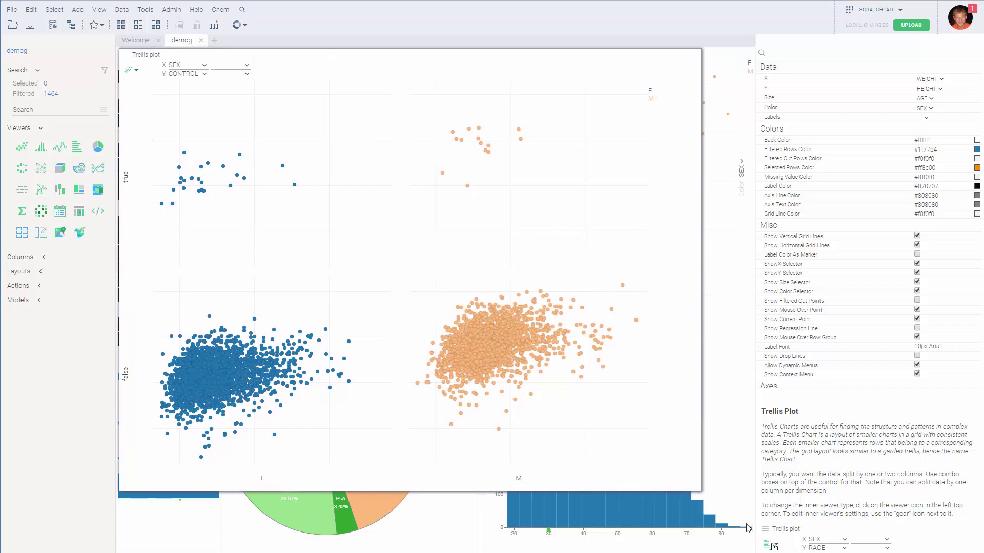
pyautogui.click(179, 75)
pyautogui.click(189, 125)
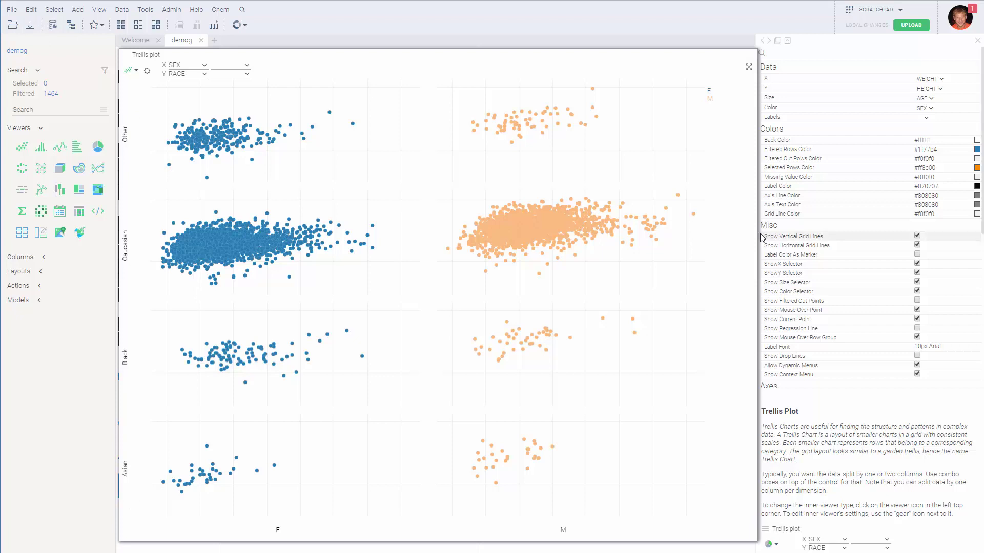
# Narrow the Trellis plot and show pie charts in each trellis cell.
pyautogui.moveTo(756, 237); pyautogui.dragTo(710, 242)
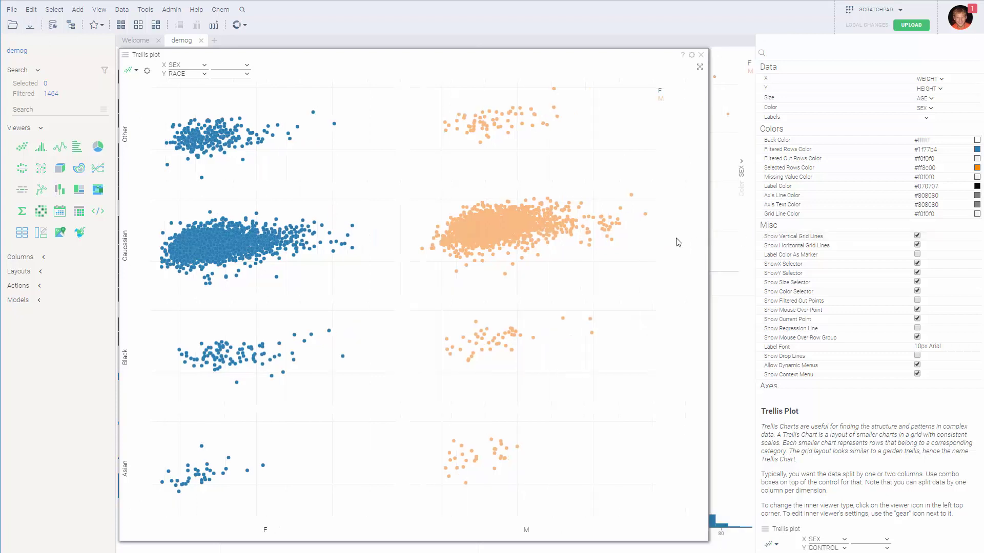
pyautogui.click(539, 259)
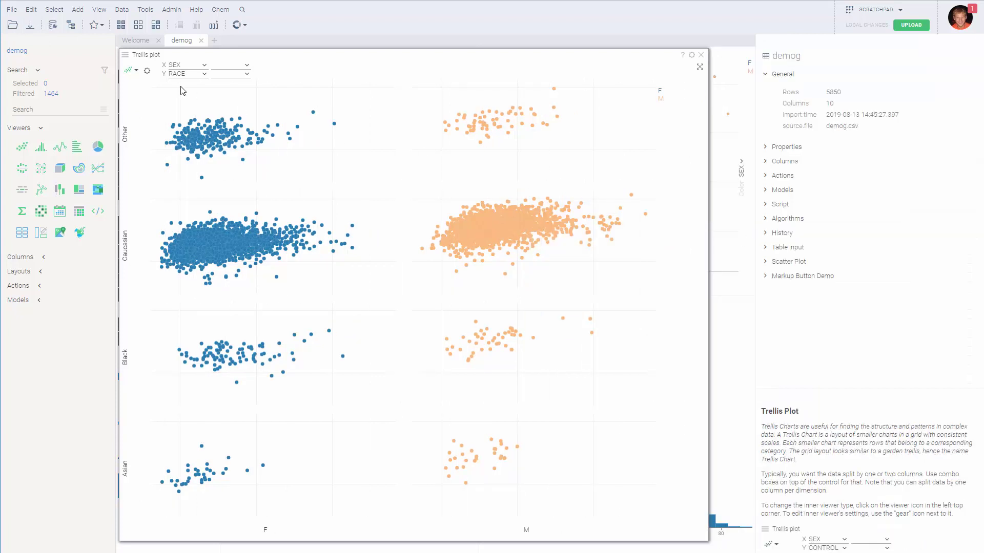
pyautogui.click(133, 72)
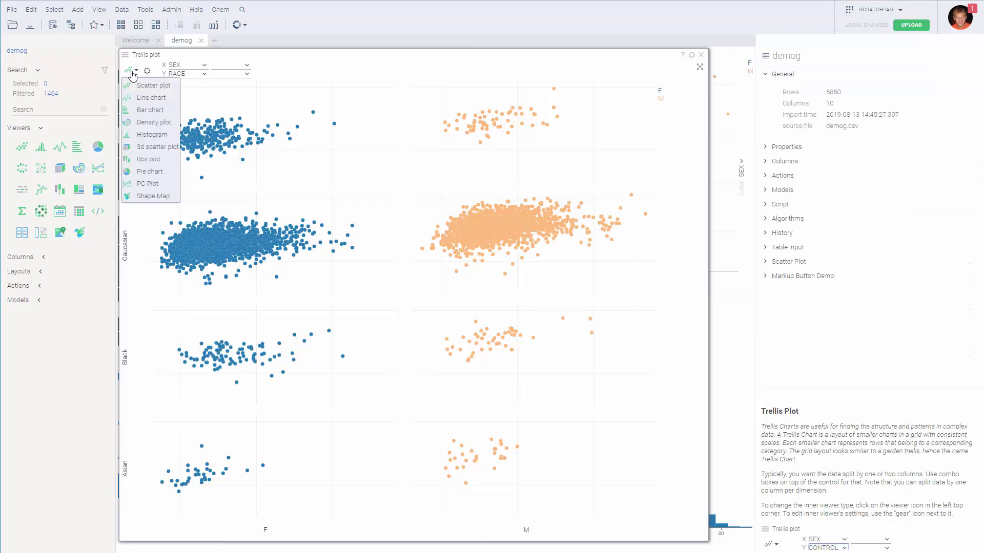
pyautogui.click(154, 171)
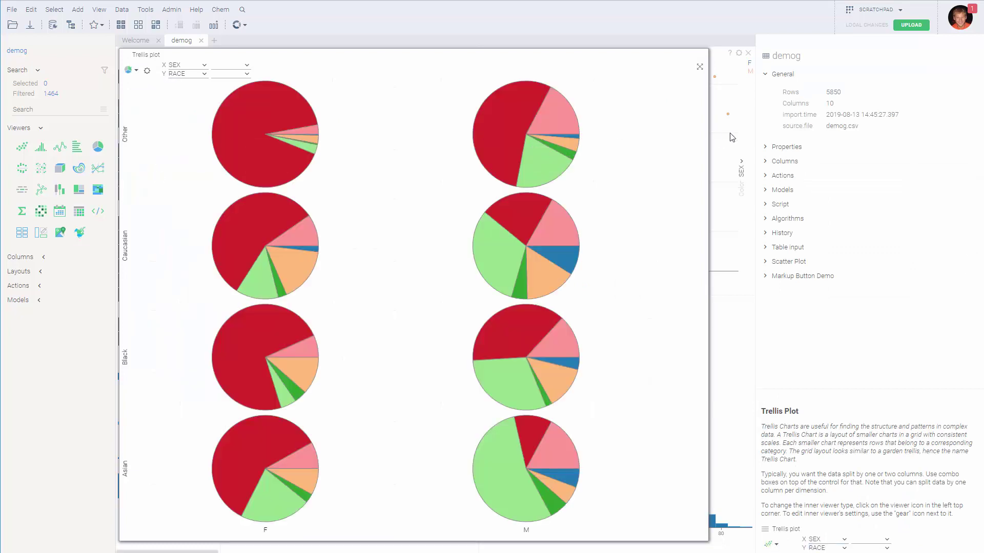
# Switch the trellis cells to histograms, shrink the plot, then close it.
pyautogui.click(131, 70)
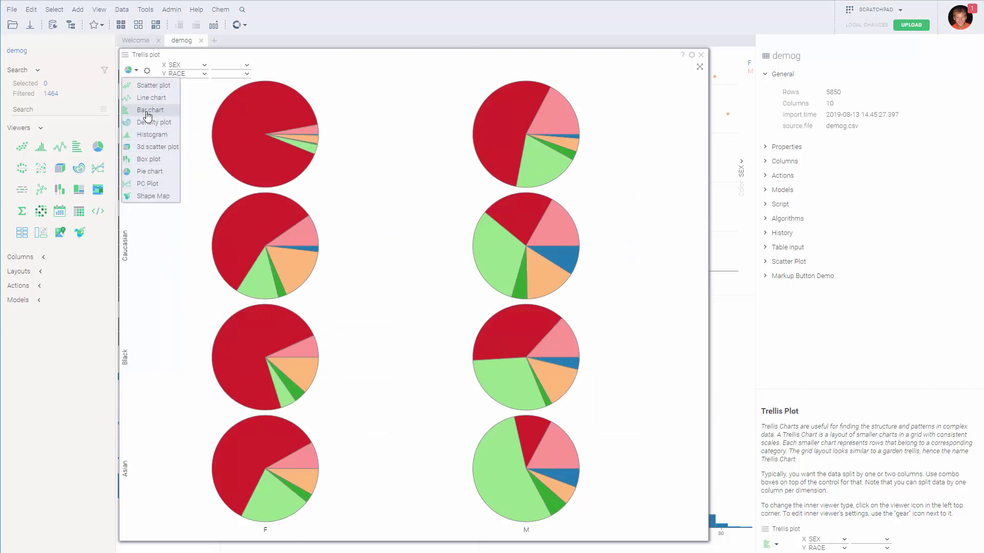
pyautogui.click(150, 135)
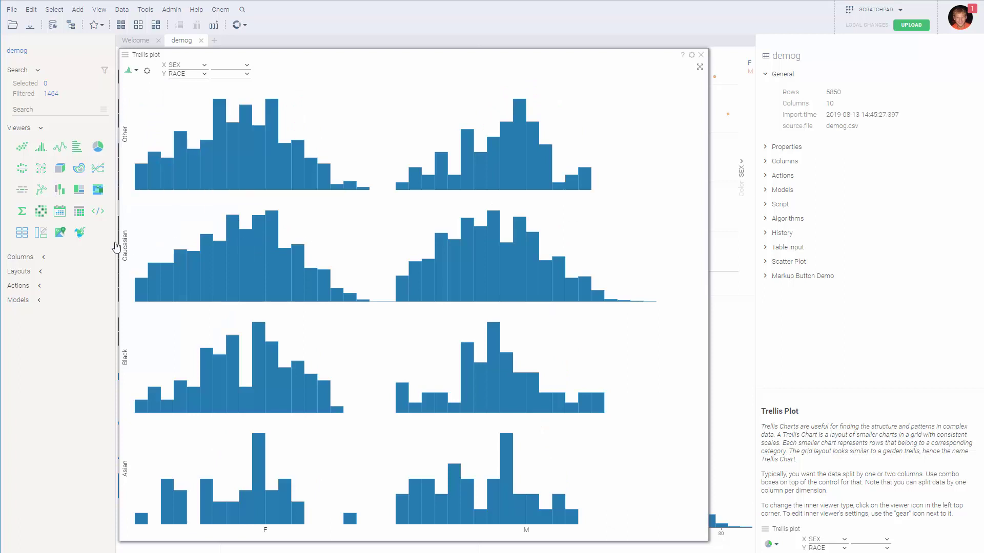
pyautogui.moveTo(117, 248); pyautogui.dragTo(218, 242)
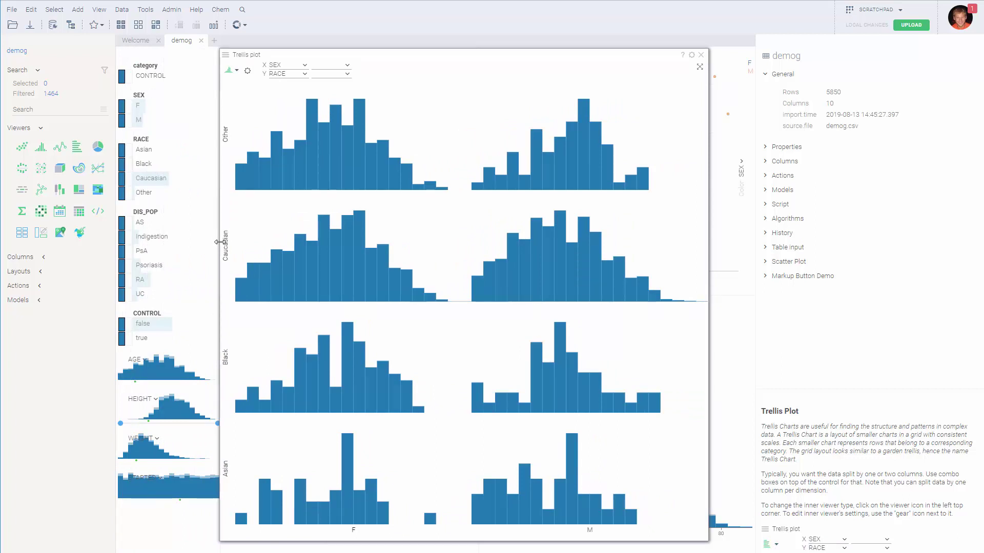
pyautogui.click(701, 55)
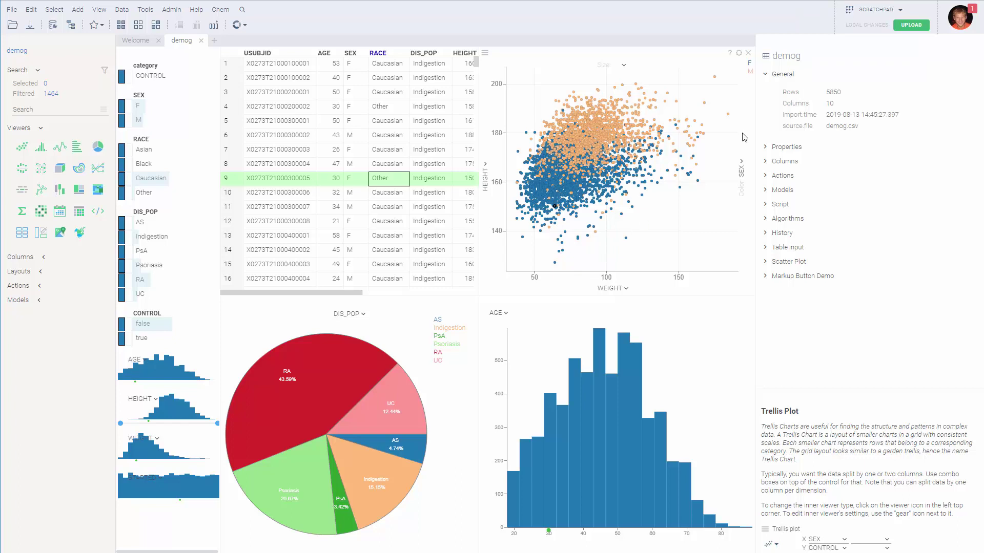
# Start uploading the project and remove the duplicate tables demog (2) through demog (6).
pyautogui.click(911, 25)
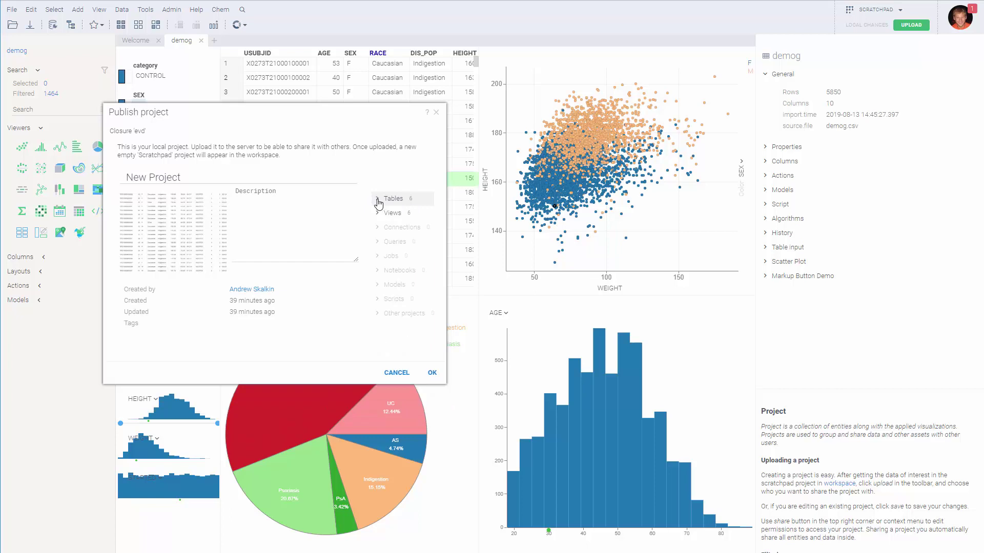
pyautogui.click(377, 200)
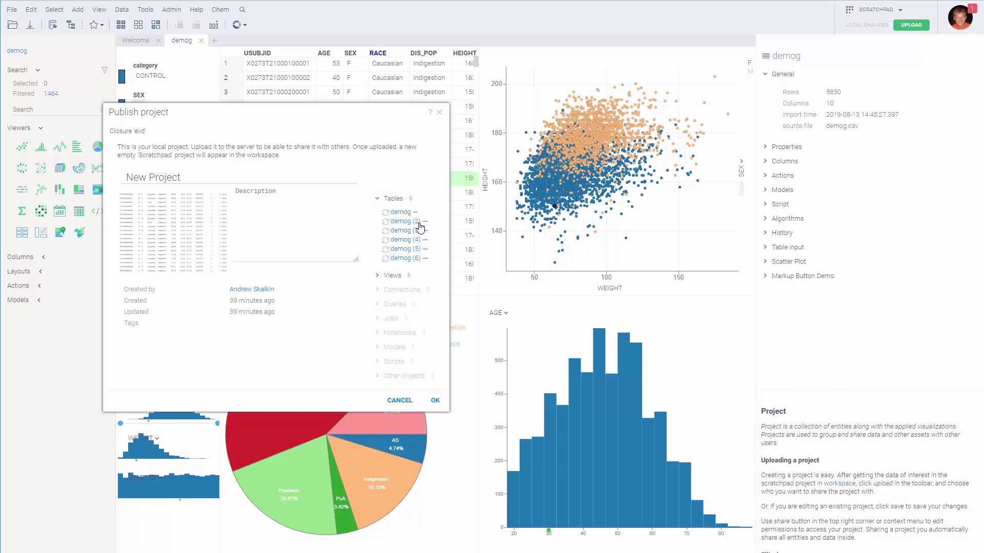
pyautogui.click(425, 222)
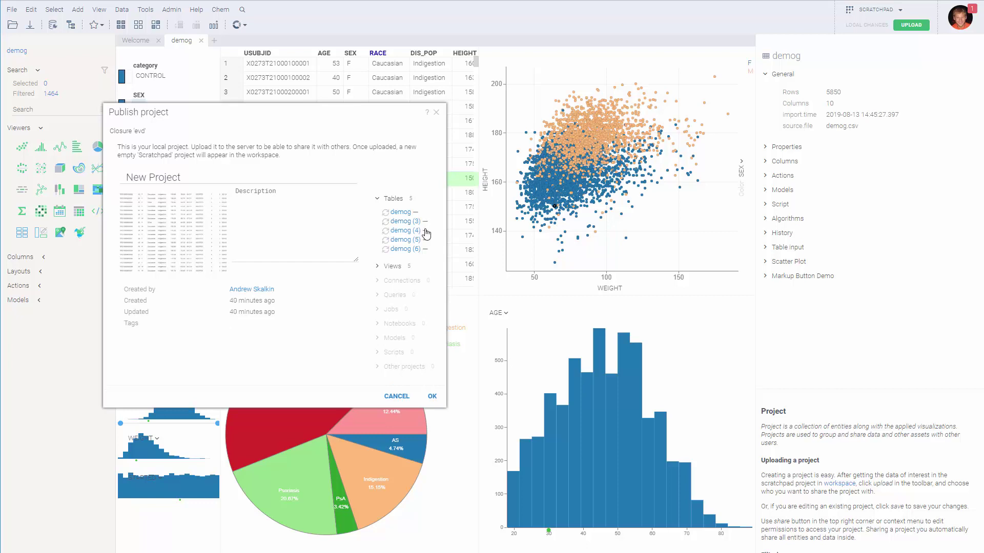
pyautogui.click(425, 221)
pyautogui.click(425, 222)
pyautogui.click(425, 222)
pyautogui.click(425, 222)
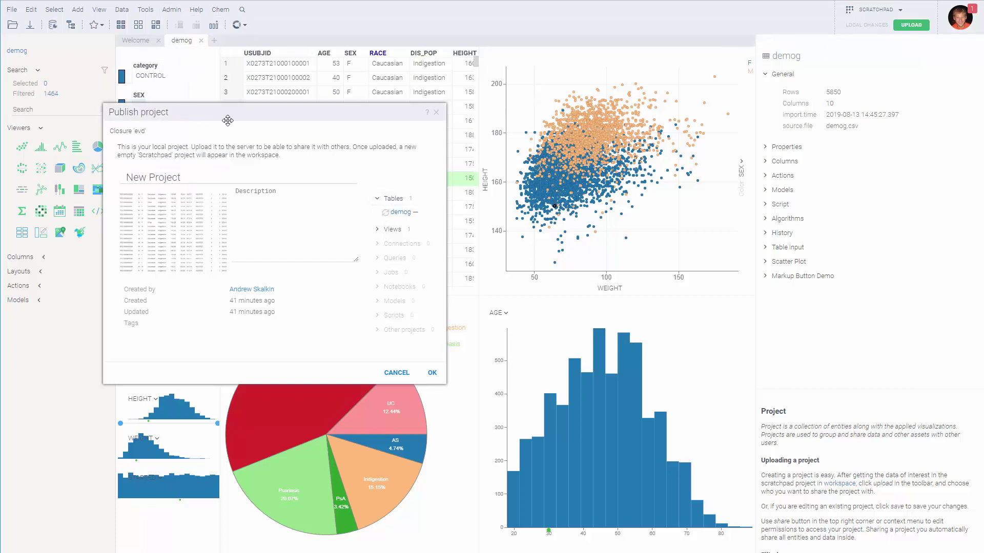
# Rename the project to rrr and confirm the upload.
pyautogui.moveTo(148, 112); pyautogui.dragTo(249, 120)
pyautogui.click(288, 183)
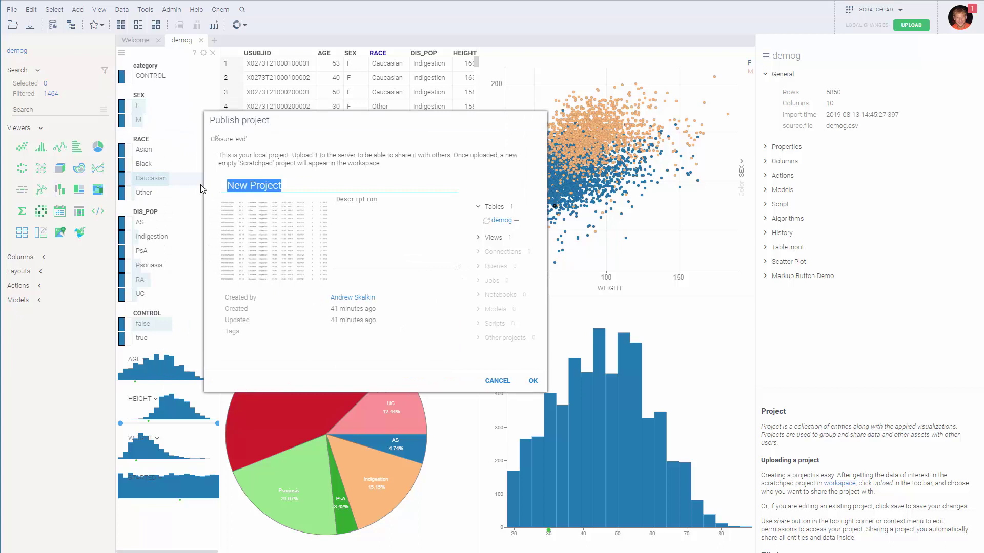
pyautogui.write('rrr')
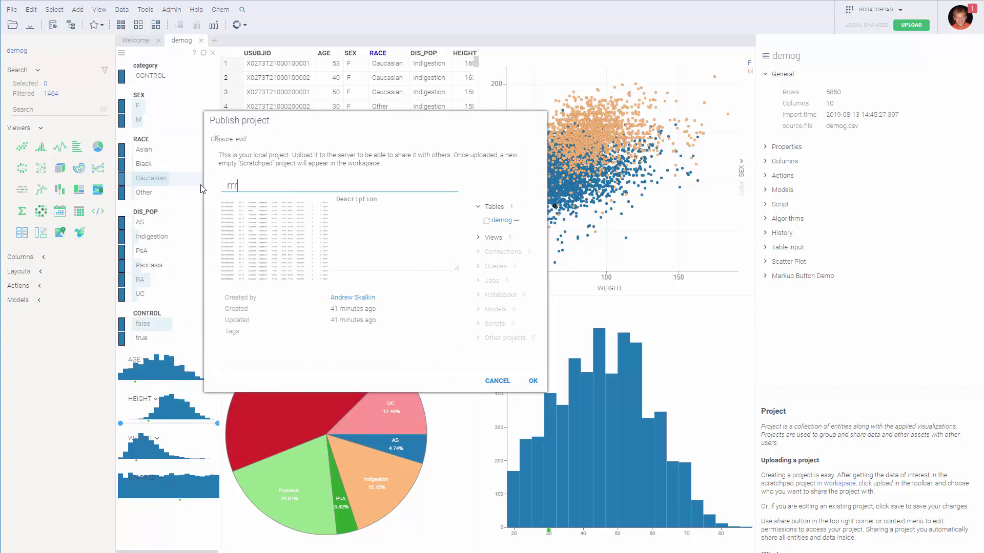
pyautogui.click(532, 382)
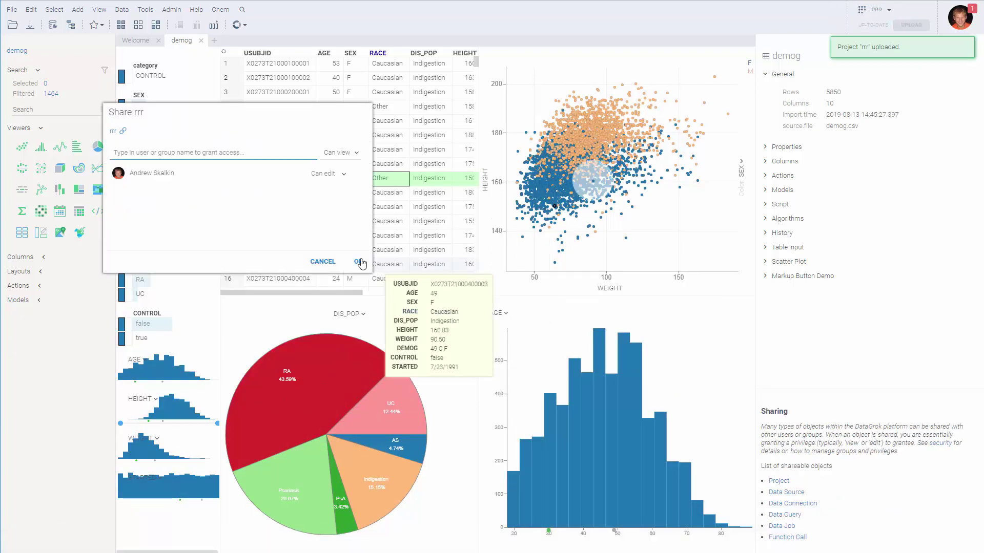
# Confirm sharing the rrr project in the Share rrr dialog.
pyautogui.moveTo(200, 112); pyautogui.dragTo(392, 120)
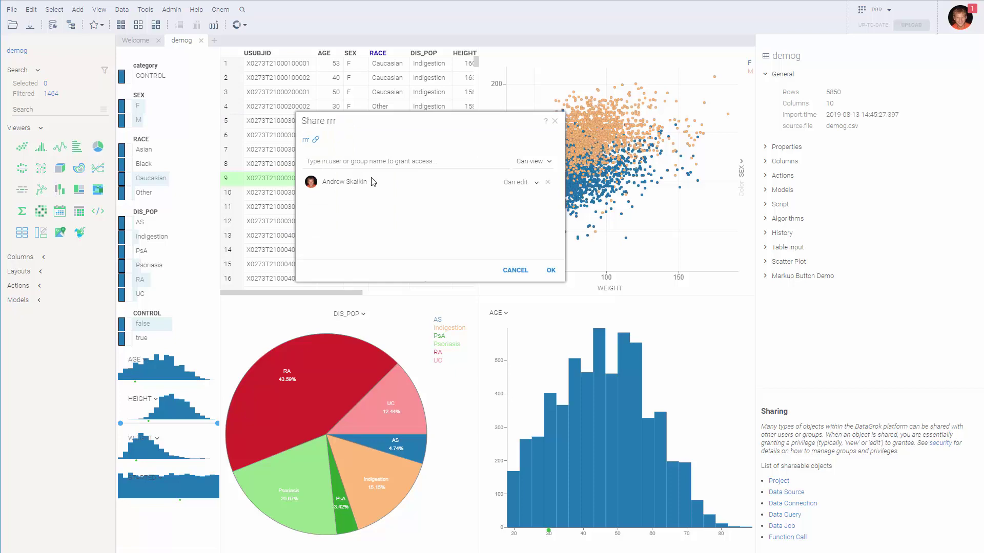
pyautogui.click(549, 271)
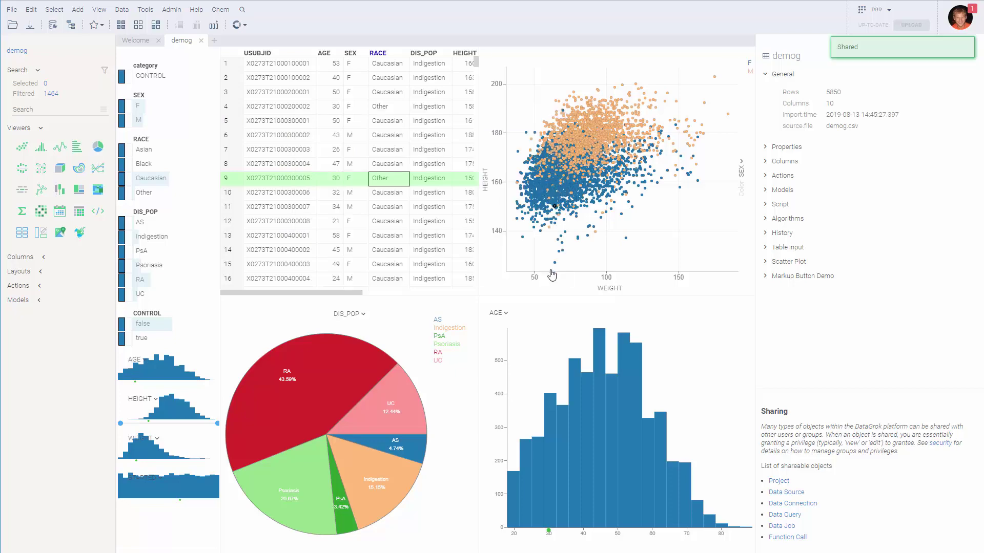
pyautogui.click(11, 9)
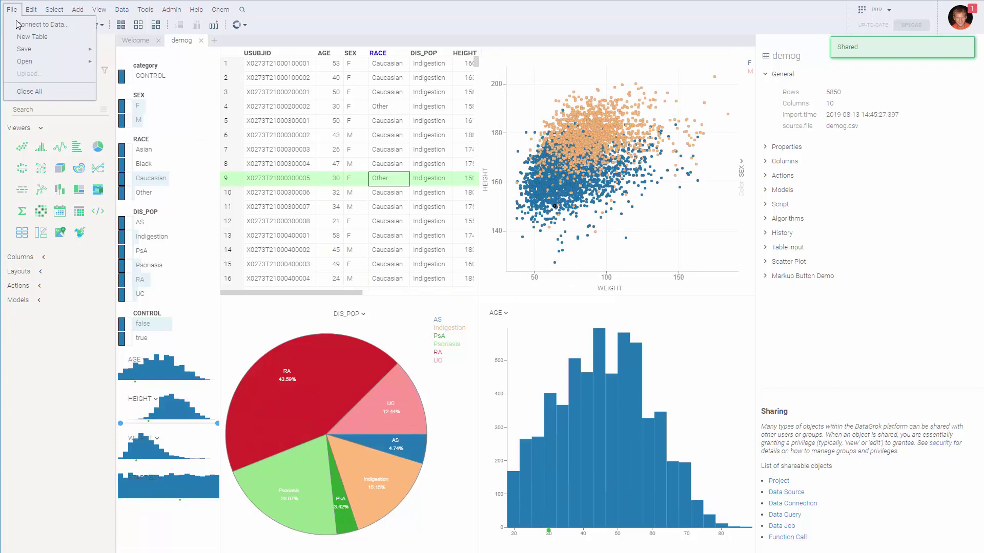
# Close all open views and reopen the rrr project from the Datasets gallery.
pyautogui.click(29, 91)
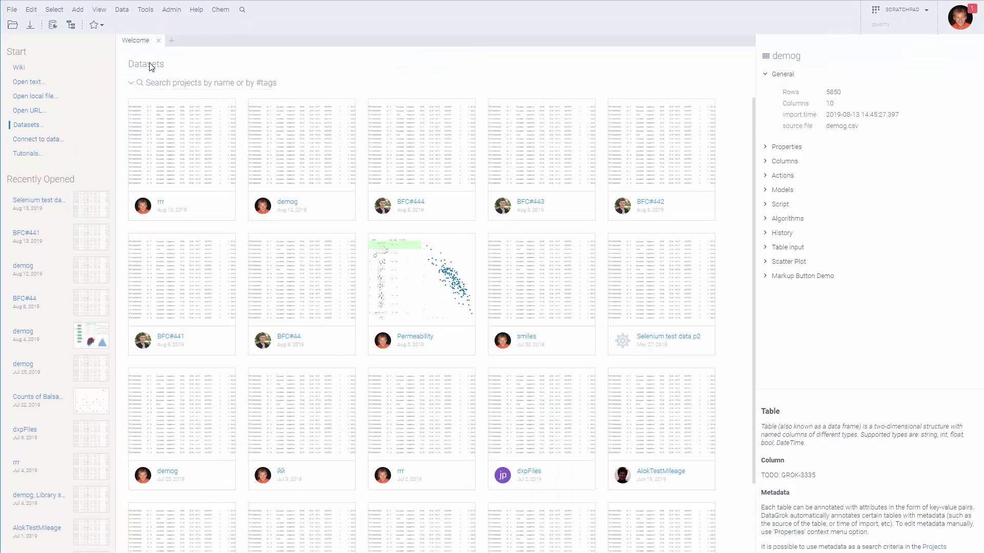
pyautogui.click(181, 164)
pyautogui.doubleClick(180, 164)
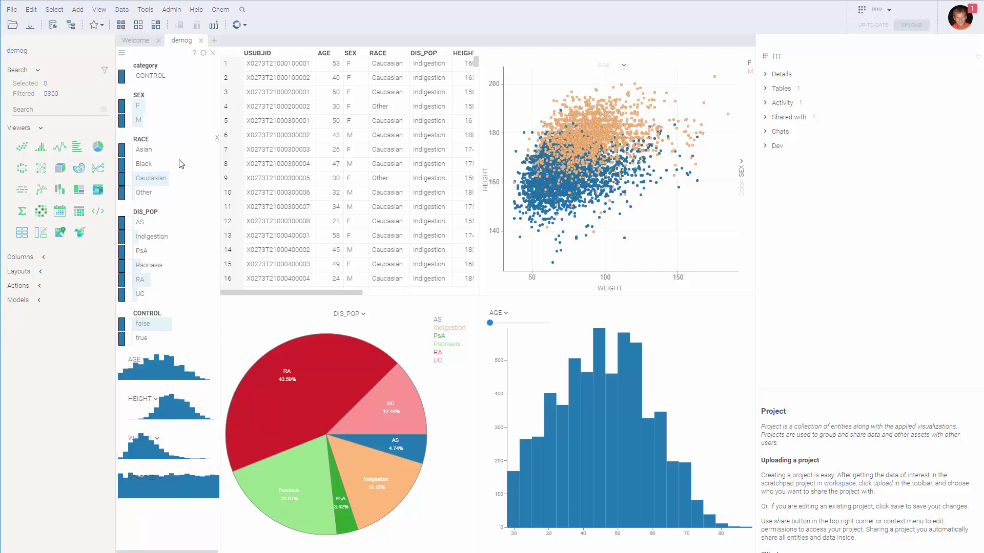
# Save the current demog dashboard layout to the gallery with View > Layout > Save to Gallery.
pyautogui.click(99, 10)
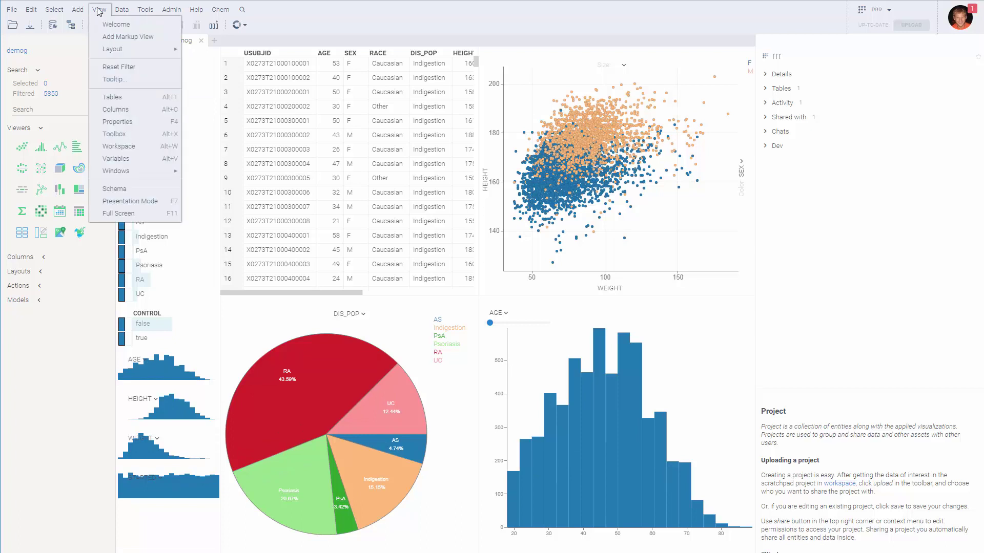
pyautogui.moveTo(111, 51)
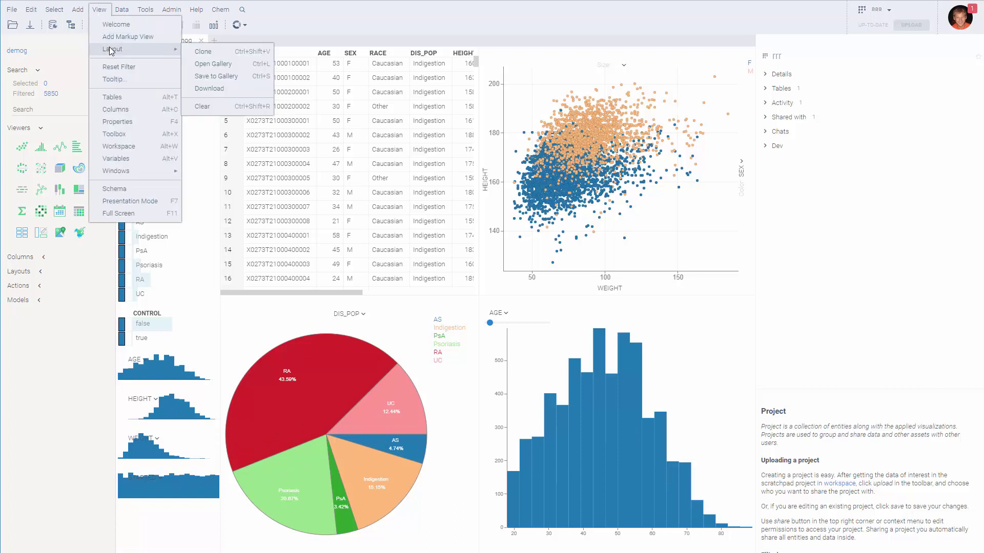
pyautogui.click(226, 76)
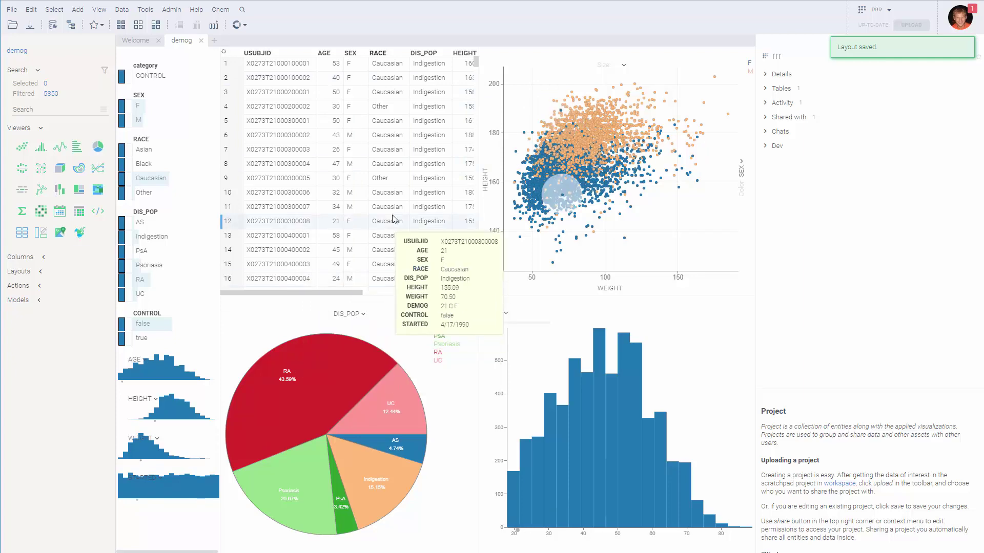
pyautogui.click(99, 9)
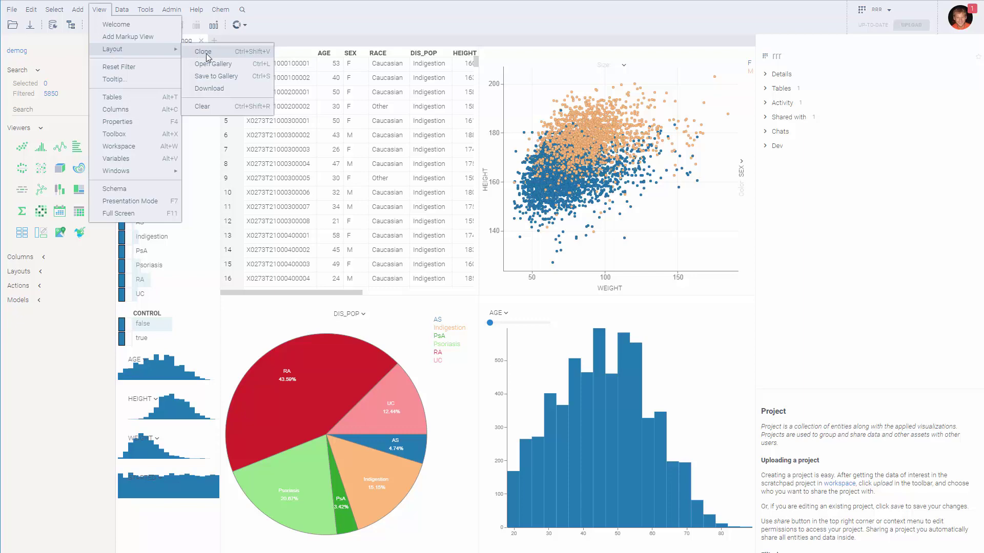
pyautogui.click(336, 164)
# Close all views and drag demog.csv from File Explorer back into Datagrok.
pyautogui.click(55, 9)
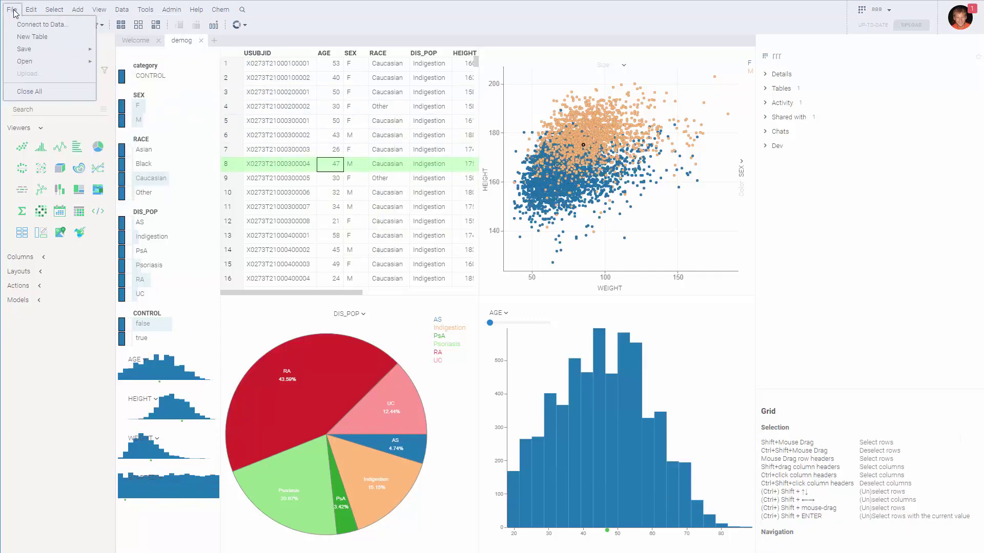
pyautogui.click(36, 92)
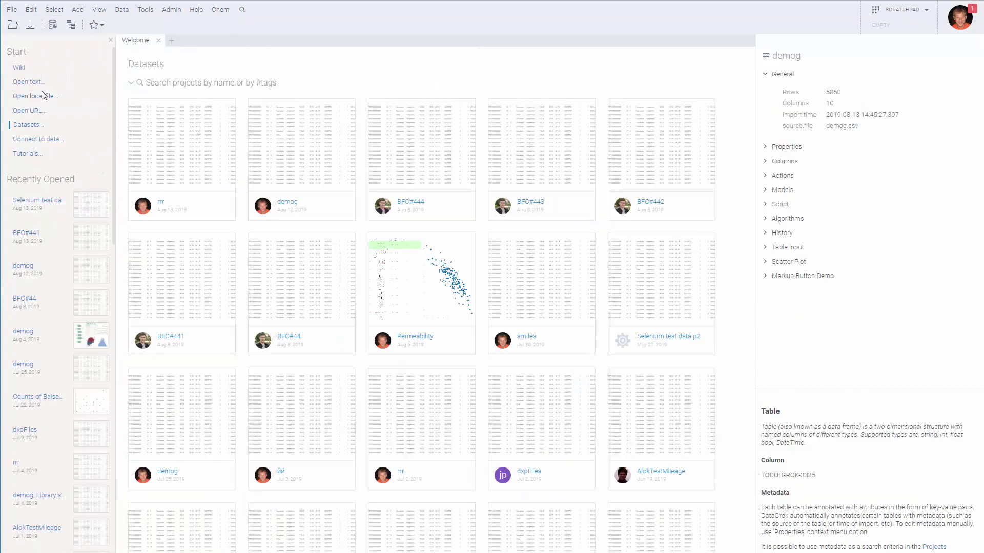
pyautogui.click(56, 96)
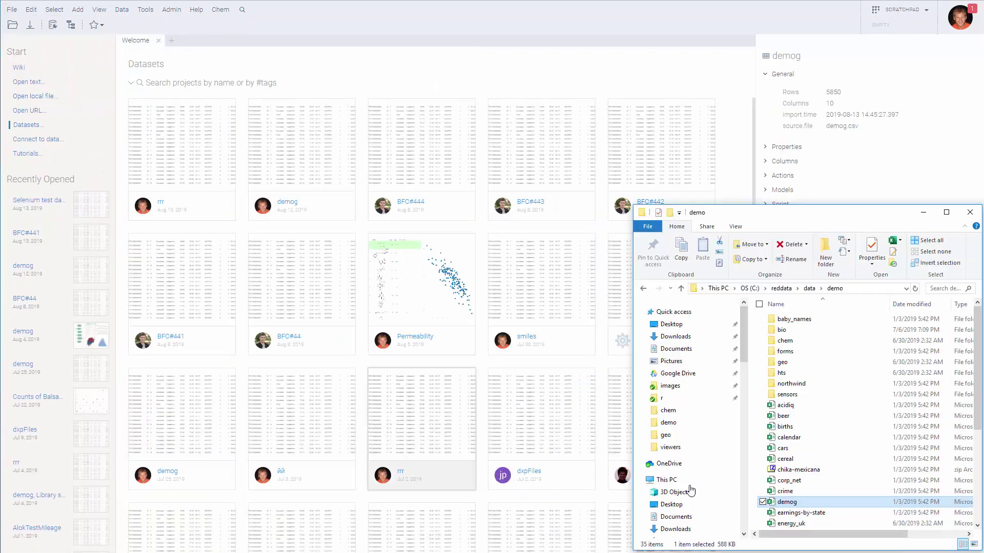
pyautogui.moveTo(787, 503); pyautogui.dragTo(371, 245)
# Apply the saved gallery layout to demog, restoring filters, scatter plot, DIS_POP pie chart and AGE histogram.
pyautogui.click(100, 9)
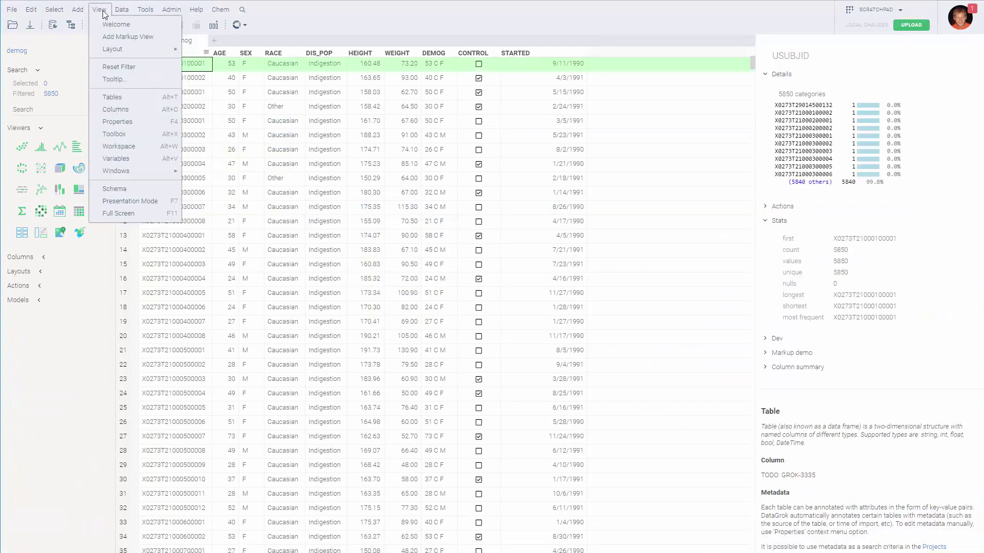
pyautogui.moveTo(114, 51)
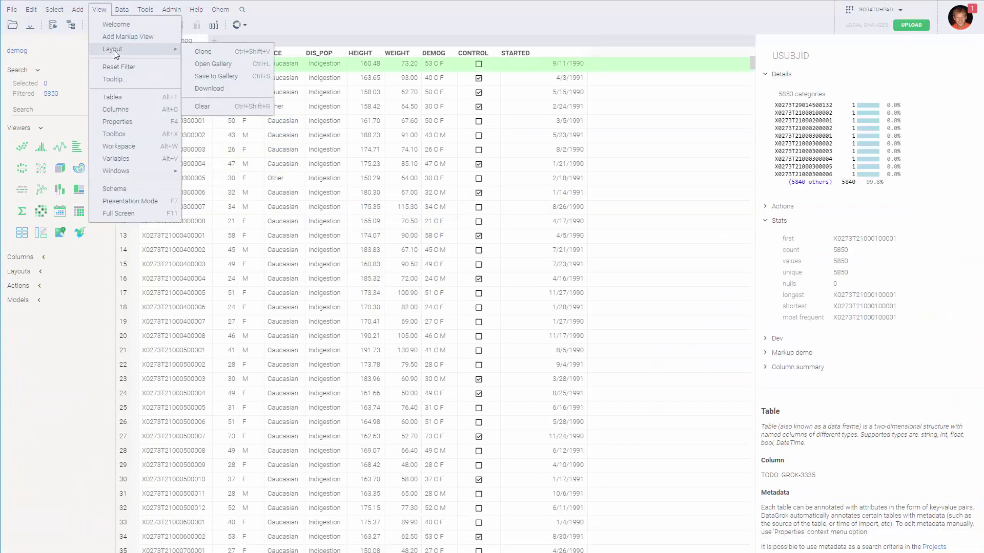
pyautogui.click(209, 63)
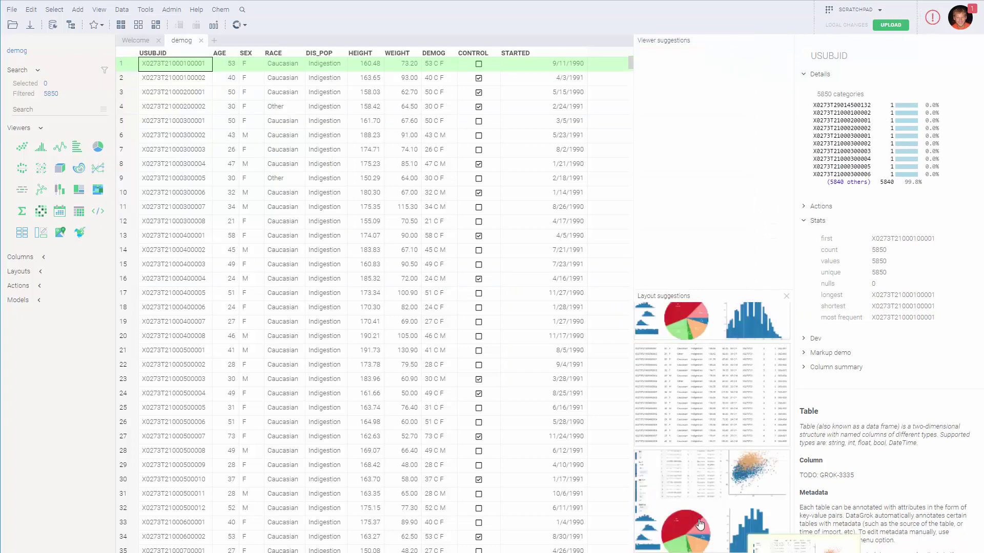
pyautogui.moveTo(685, 519)
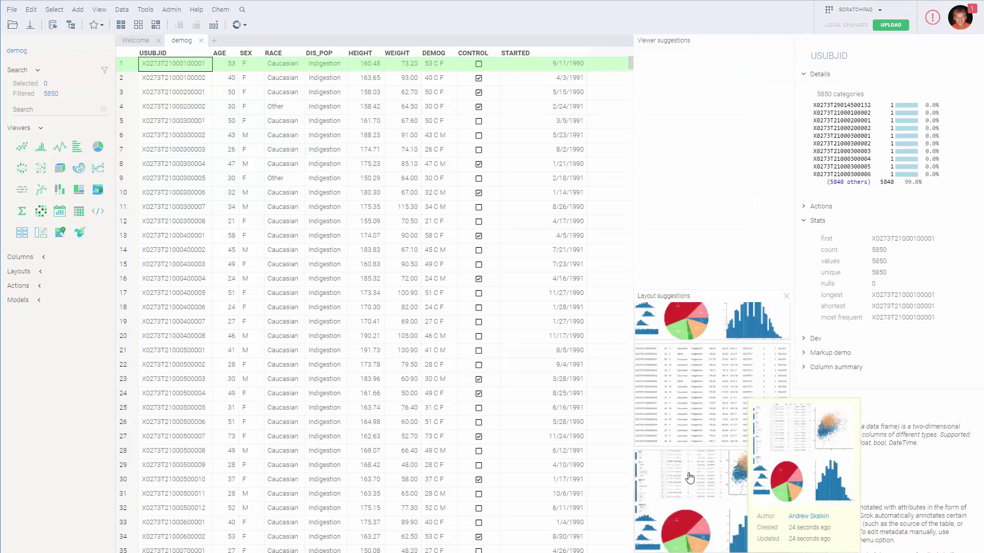
pyautogui.click(689, 476)
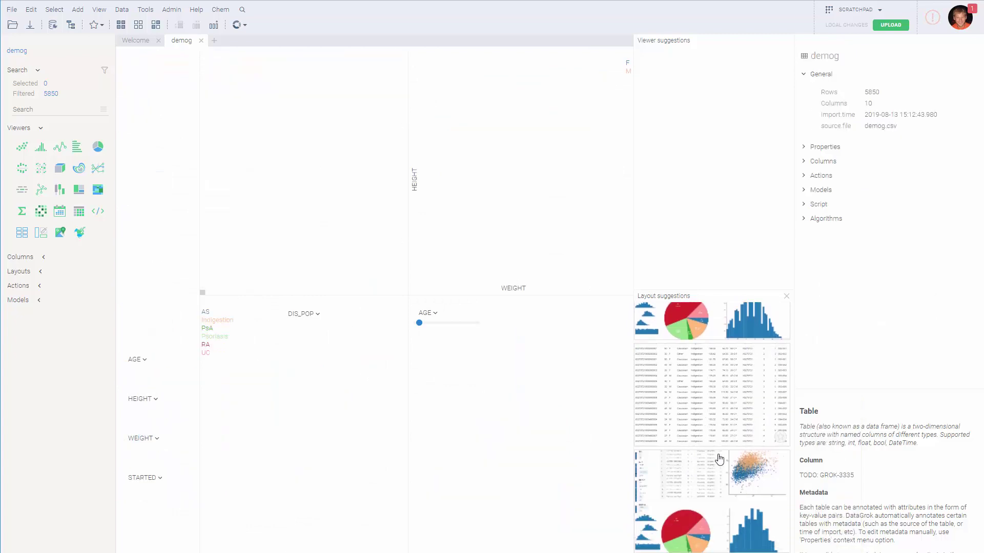
pyautogui.moveTo(701, 513)
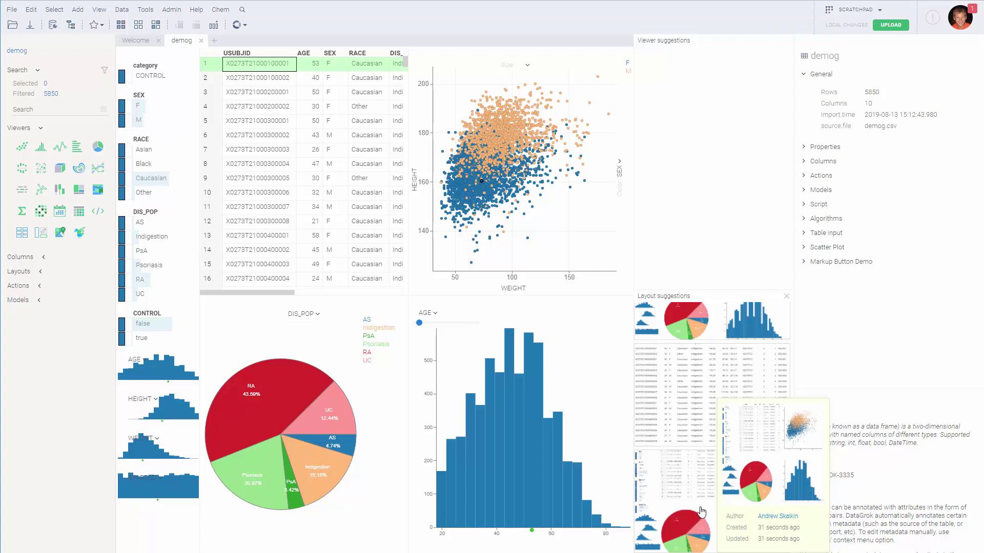
# Dismiss the layout suggestions and set the scatter plot's title to 'Weight vs Height'.
pyautogui.click(788, 41)
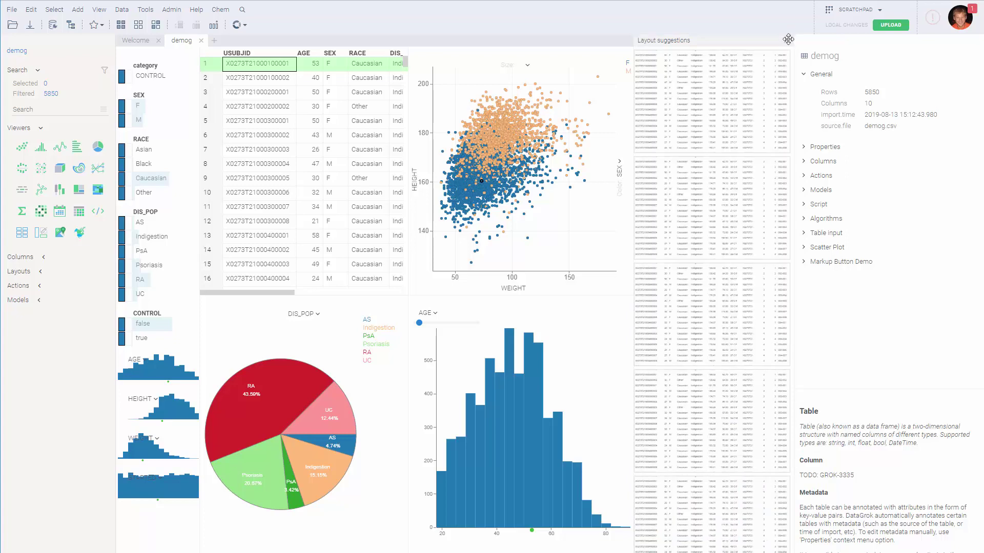
pyautogui.click(788, 41)
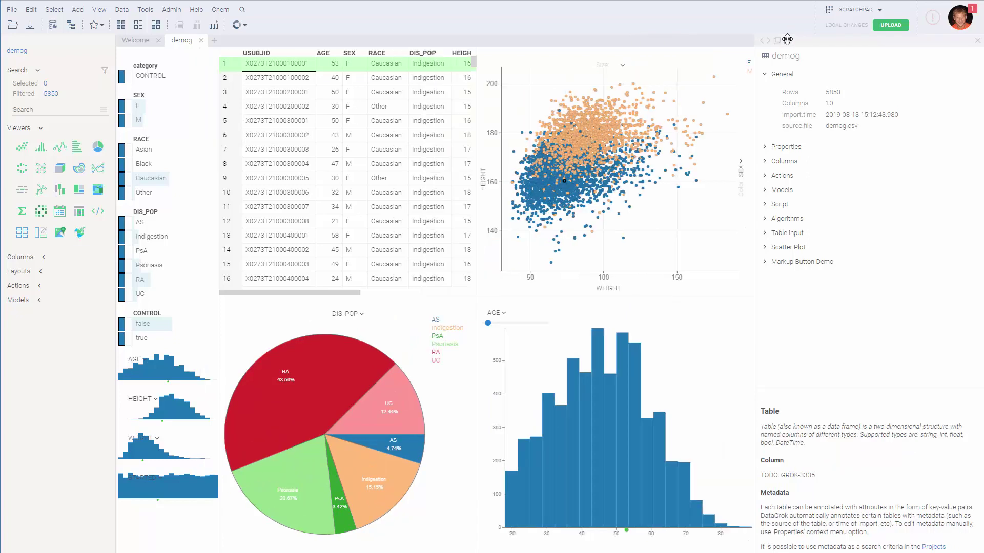
pyautogui.click(736, 52)
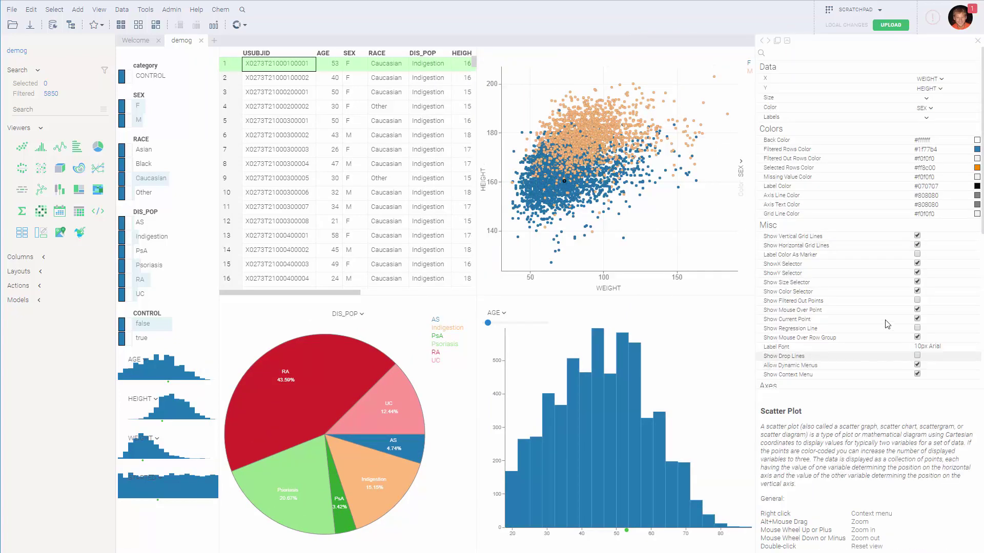
pyautogui.scroll(-5, 866, 306)
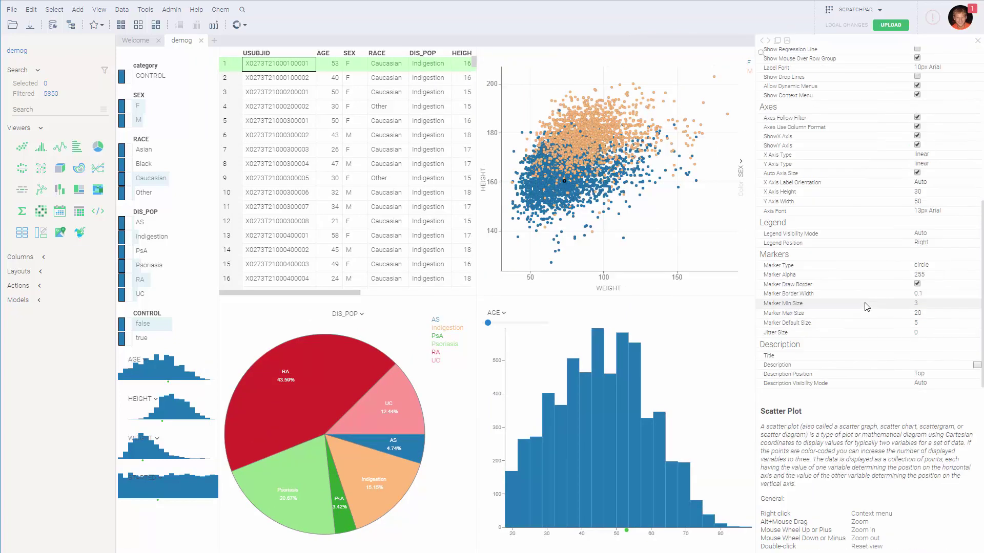
pyautogui.click(922, 356)
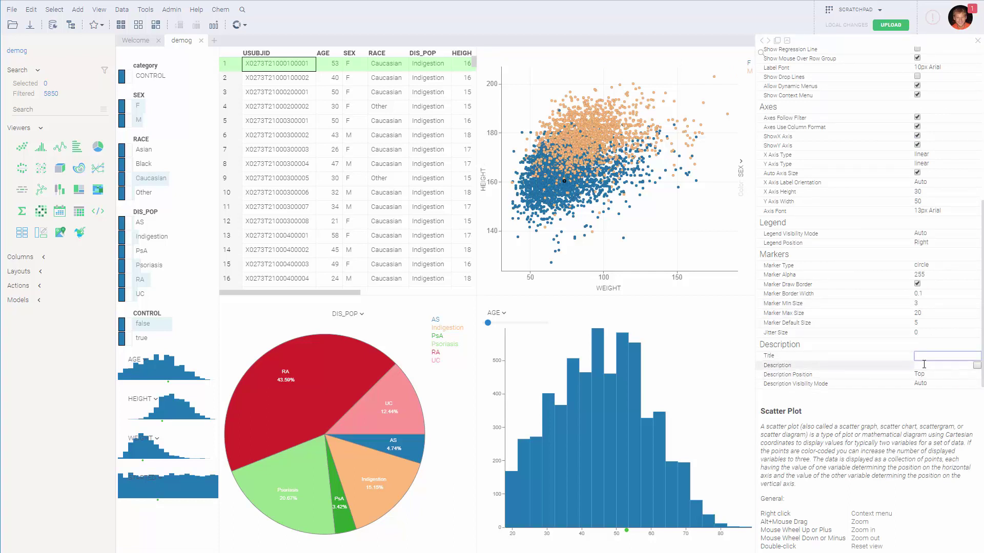
pyautogui.write('Weight vs Height s')
pyautogui.press('Return')
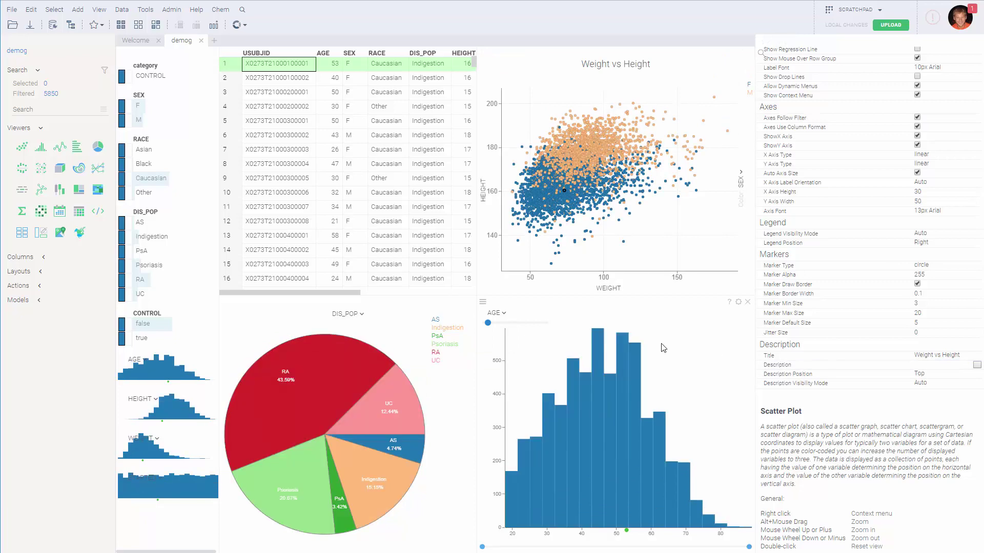
pyautogui.click(682, 367)
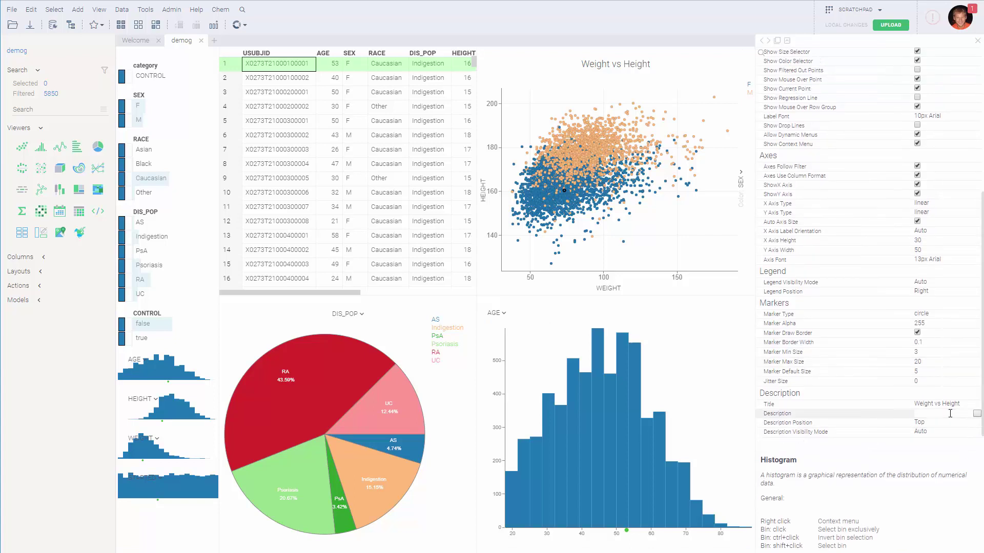
# Give the scatter plot a markdown description: '# Title', '* bullet 1', '* bullet 2'.
pyautogui.click(917, 413)
pyautogui.moveTo(209, 112); pyautogui.dragTo(346, 131)
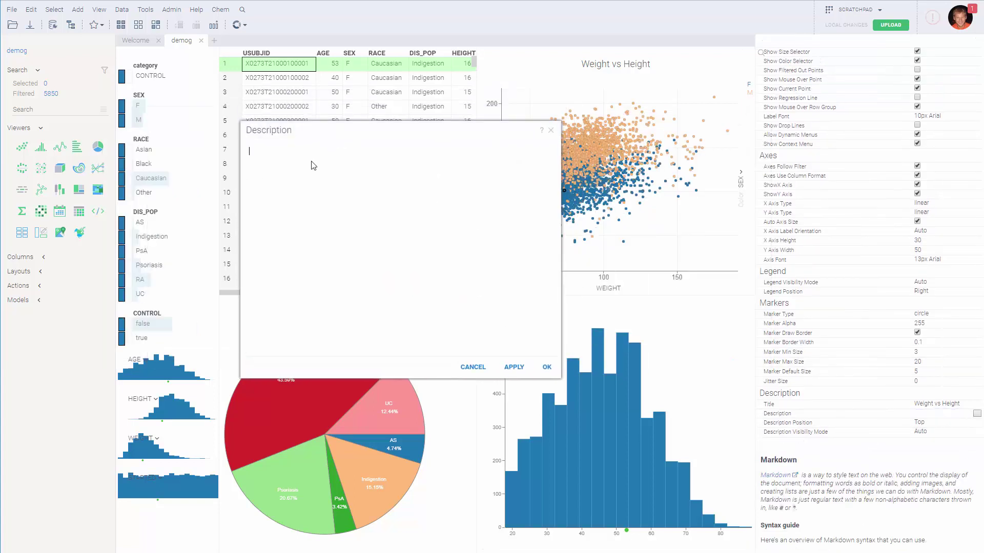
pyautogui.write('# Title')
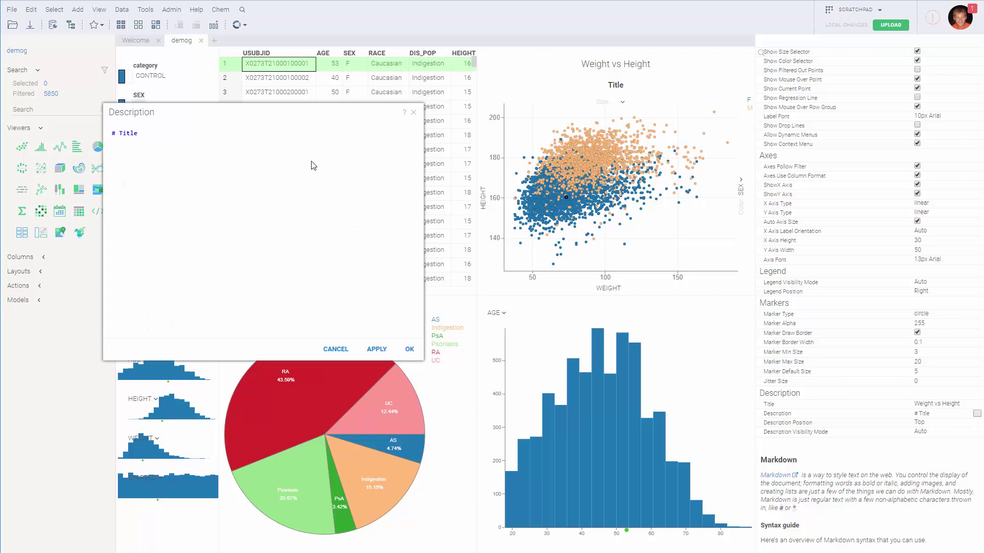
pyautogui.write('* ')
pyautogui.write('bullet 1 ')
pyautogui.write('bulle')
pyautogui.press('Home')
pyautogui.write('* bullet 2')
pyautogui.hotkey('ctrl', 'Return')
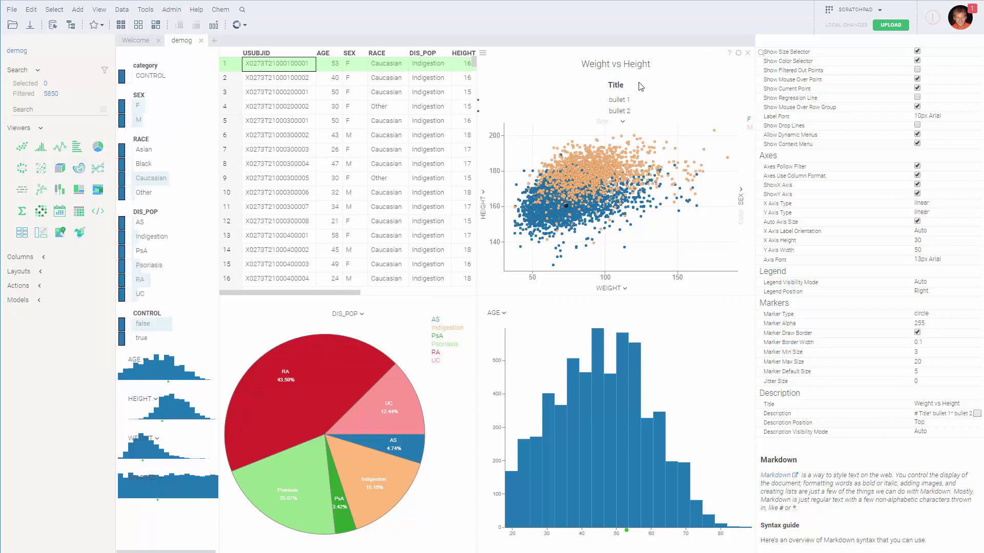